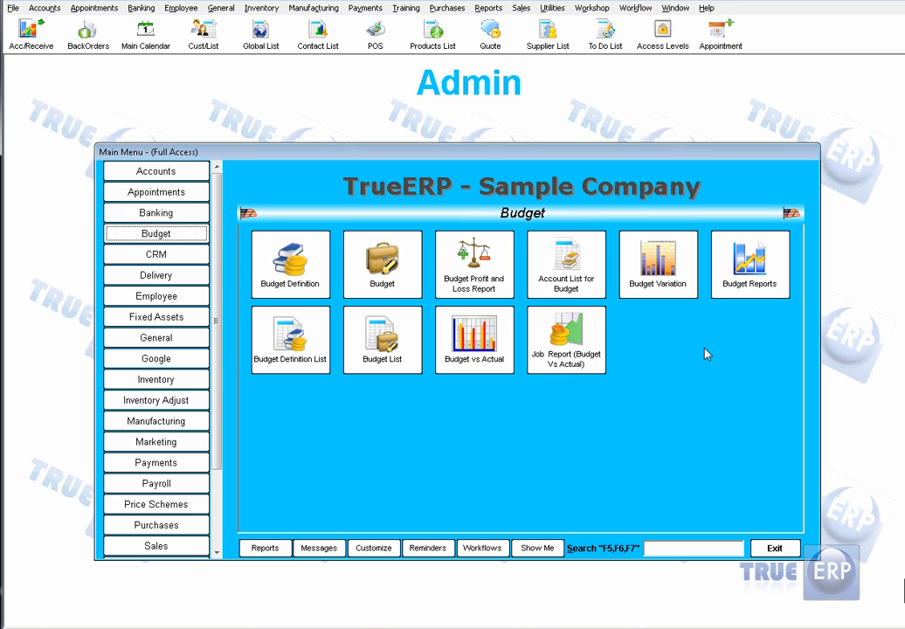
- Open the Sales Budgets definition from the Budget Definition List
click(305, 276)
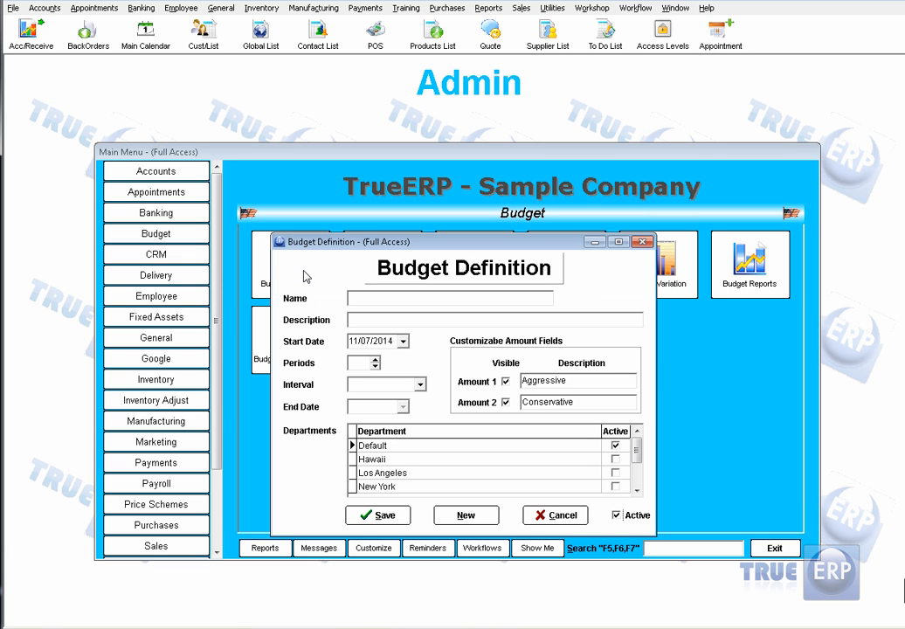
click(556, 515)
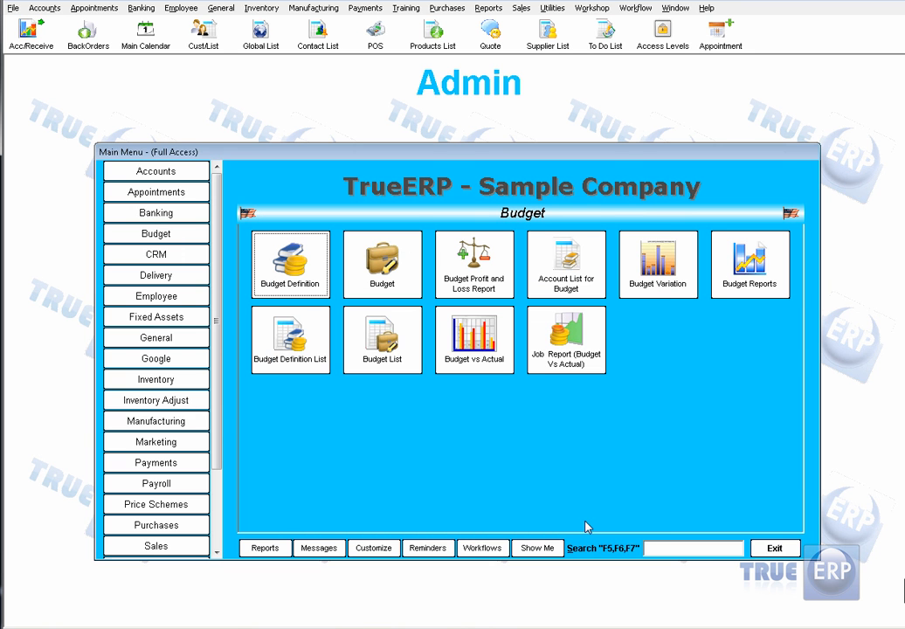
click(317, 356)
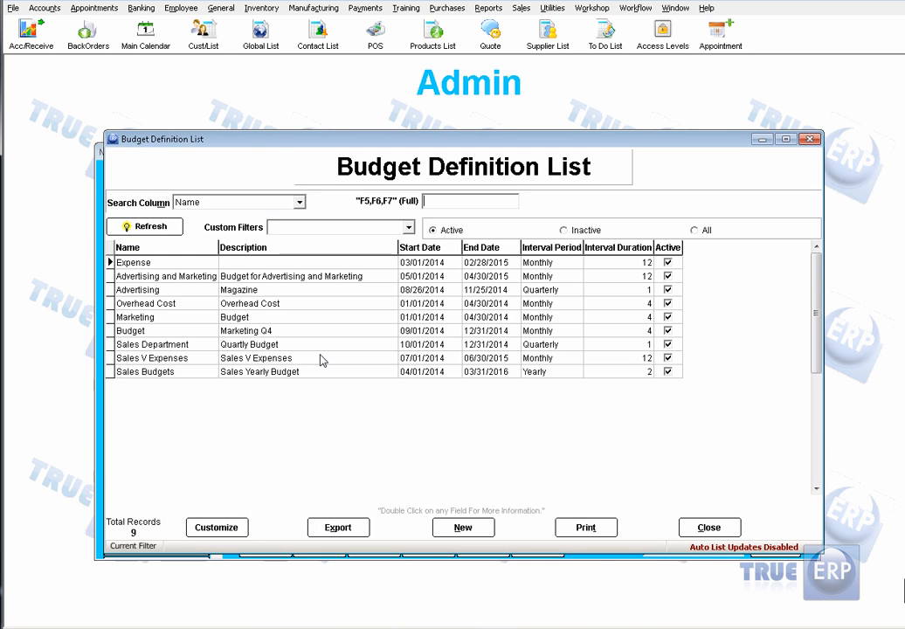
click(379, 374)
double_click(381, 376)
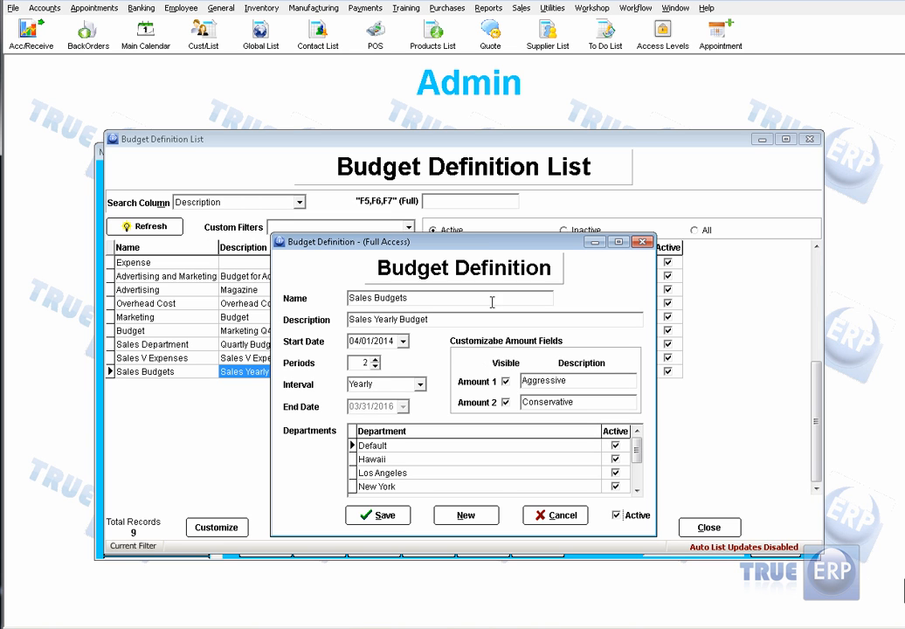
- Review the definition's interval options, keeping Yearly, and examine the customizable amount descriptions
drag(486, 248, 489, 241)
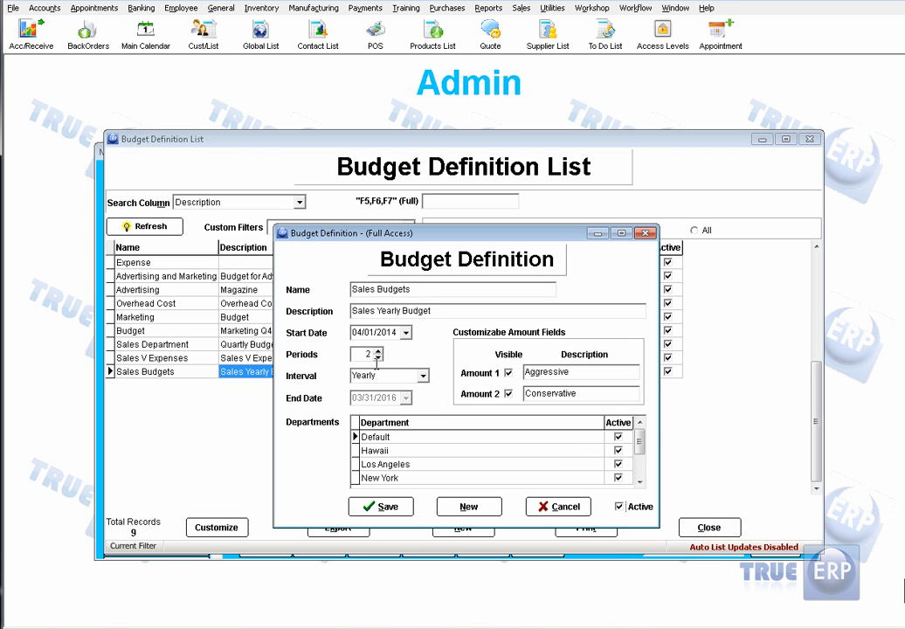
click(424, 376)
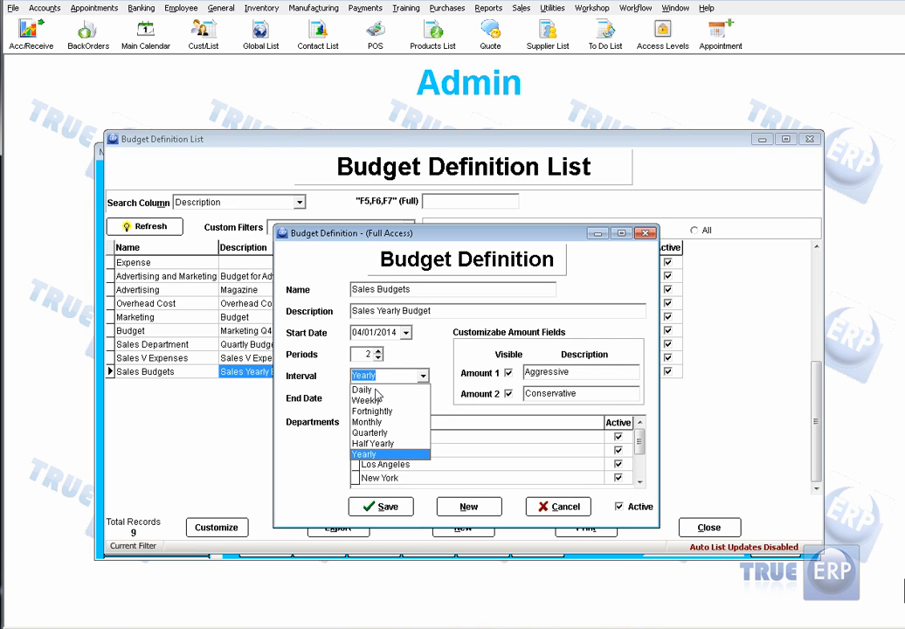
click(418, 455)
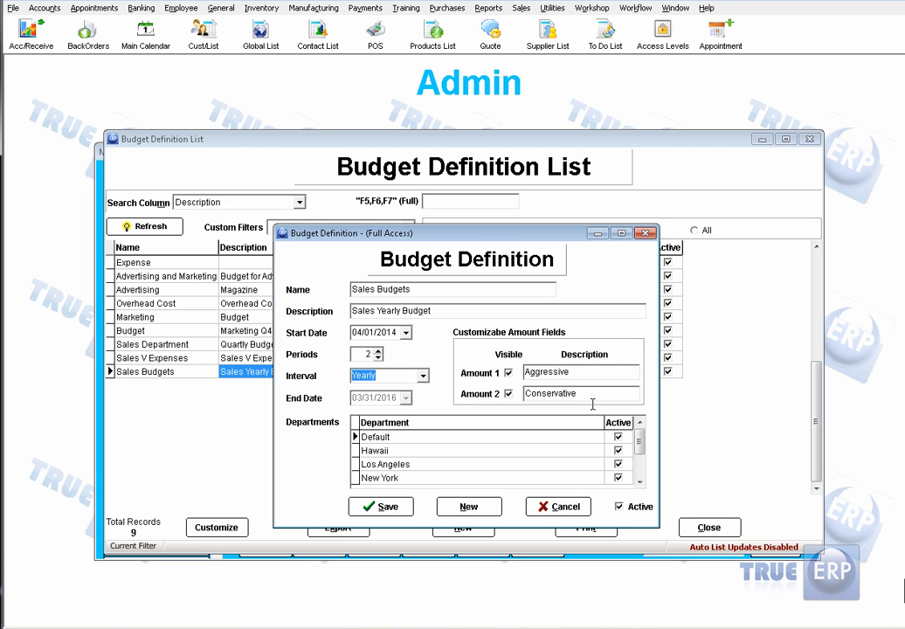
drag(573, 374, 491, 379)
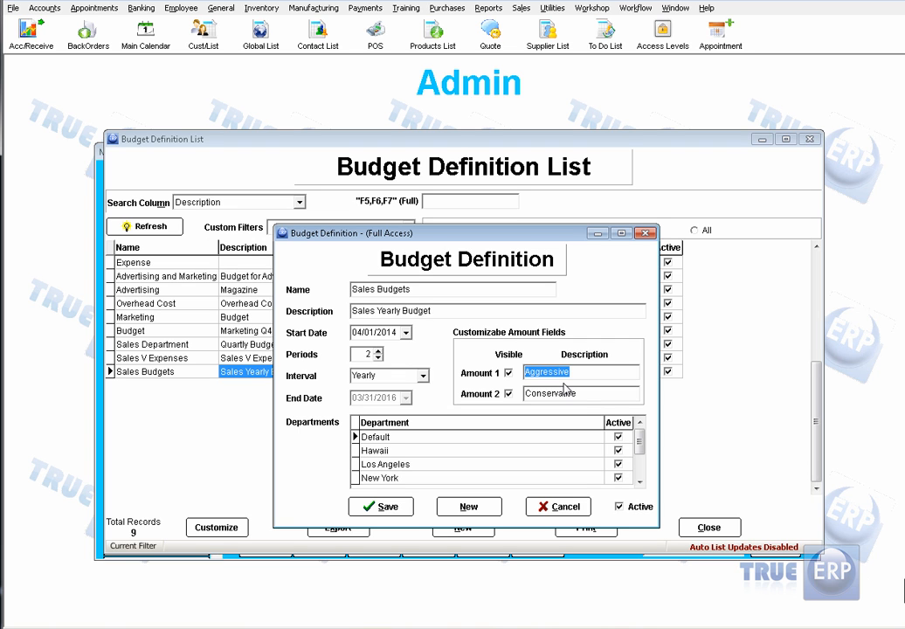
click(589, 400)
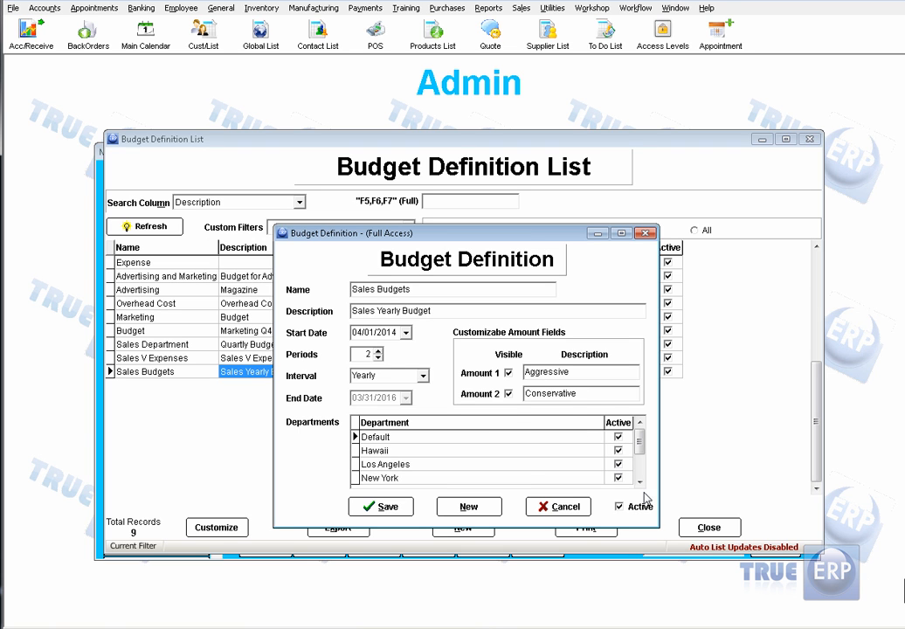
- Check the active departments, switch Los Angeles off and back on, and save the budget definition
click(640, 481)
click(640, 481)
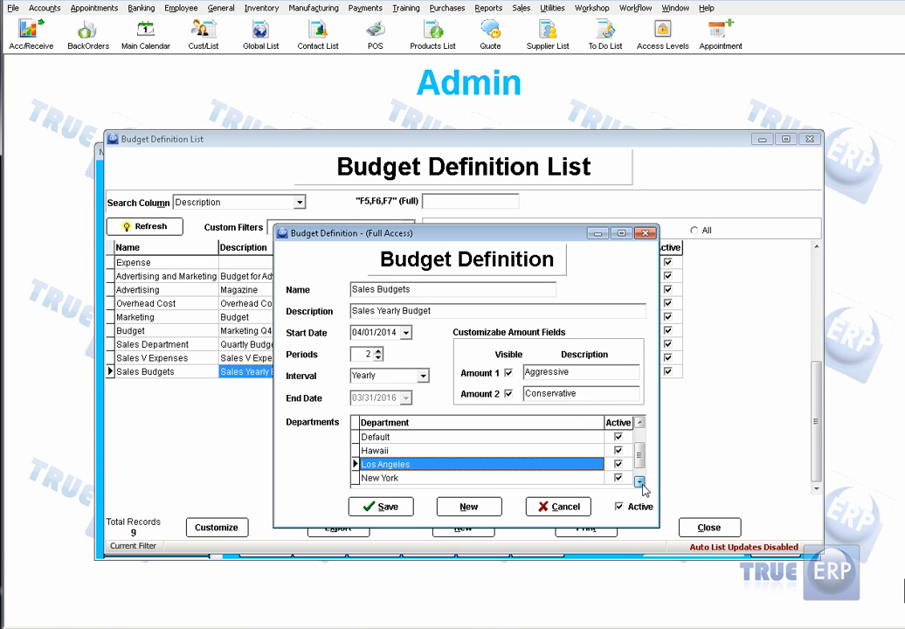
click(640, 481)
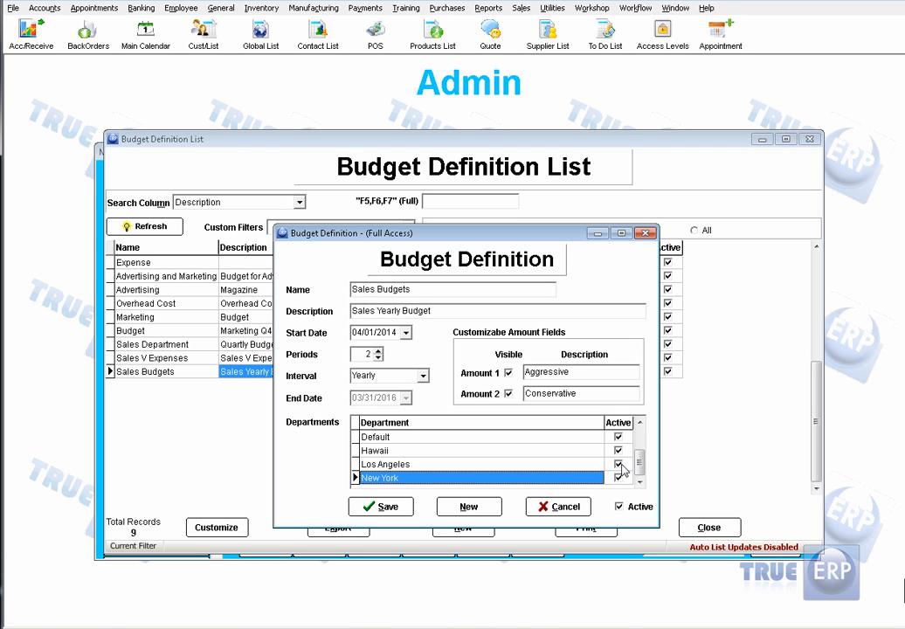
click(618, 464)
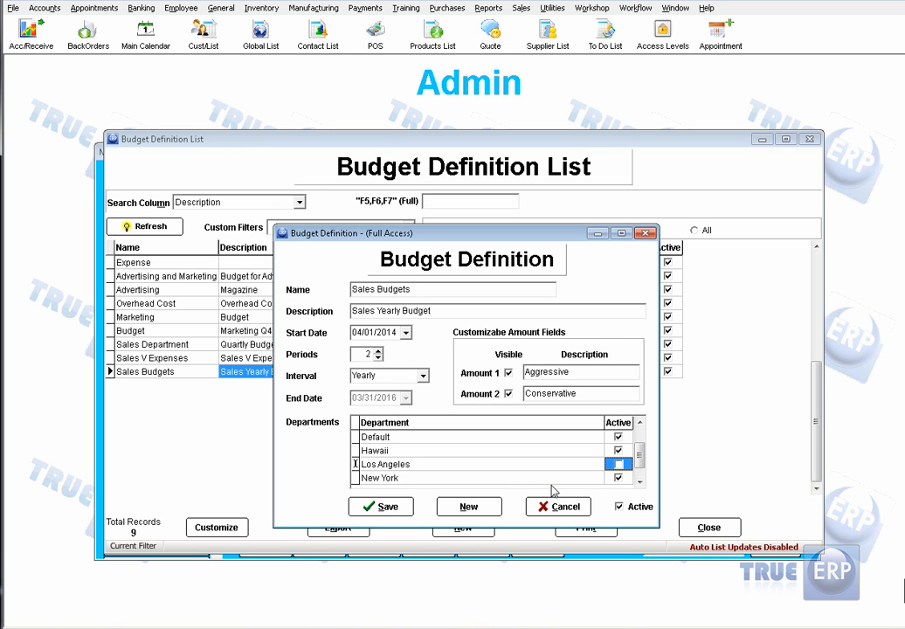
click(619, 465)
click(376, 507)
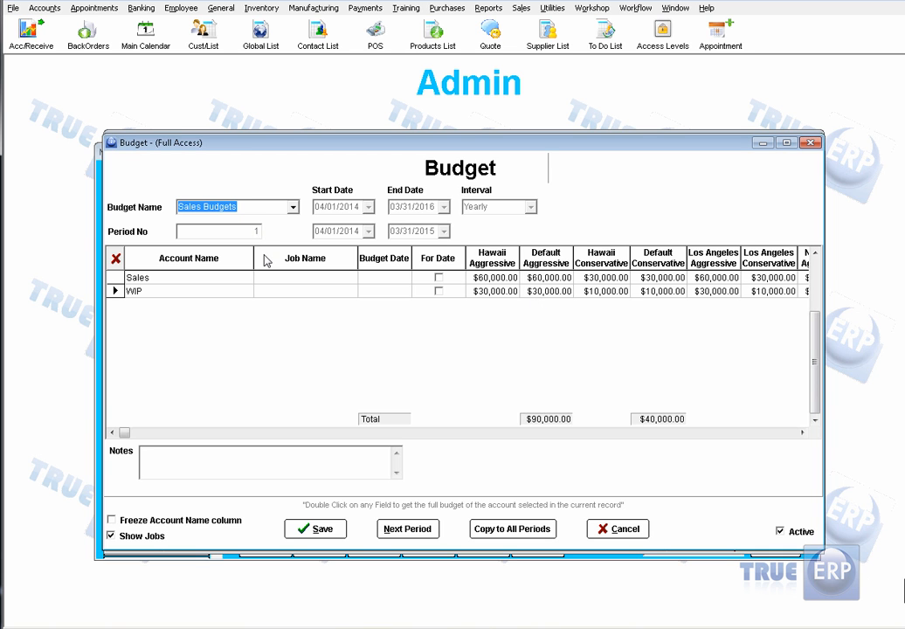
- Examine the Sales account's aggressive and conservative budget amounts for each department in period 1
click(503, 276)
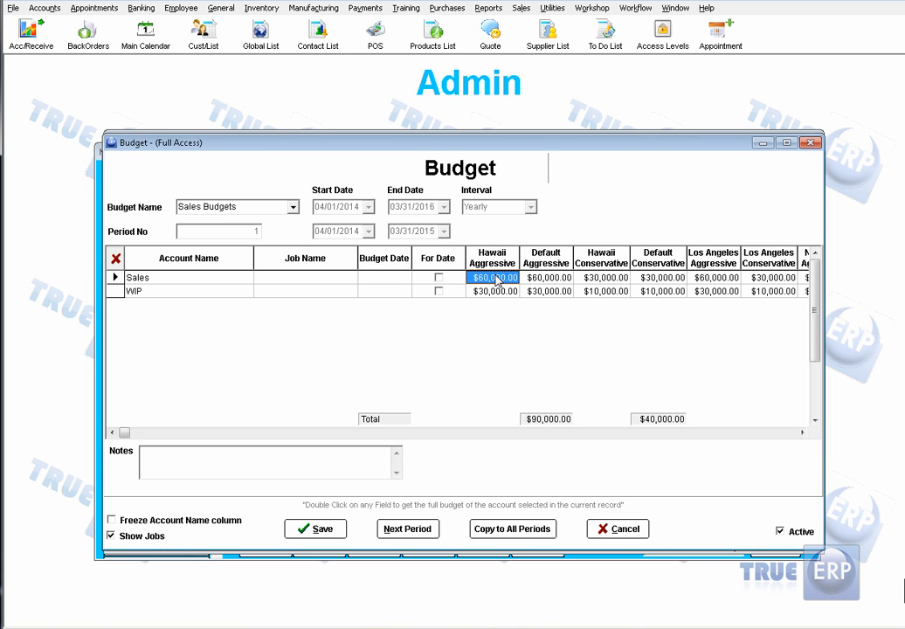
click(609, 278)
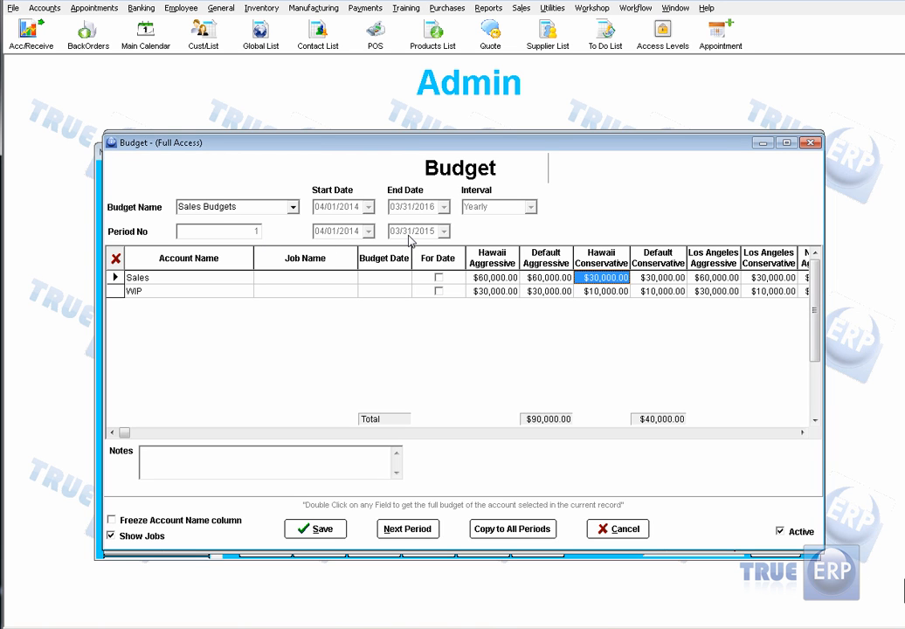
click(499, 279)
click(534, 278)
click(635, 278)
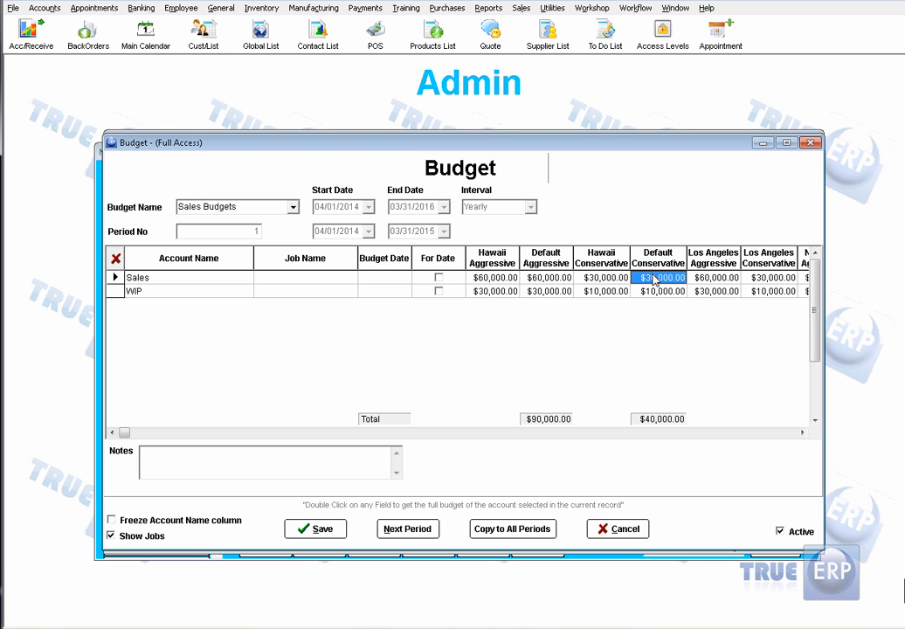
click(802, 433)
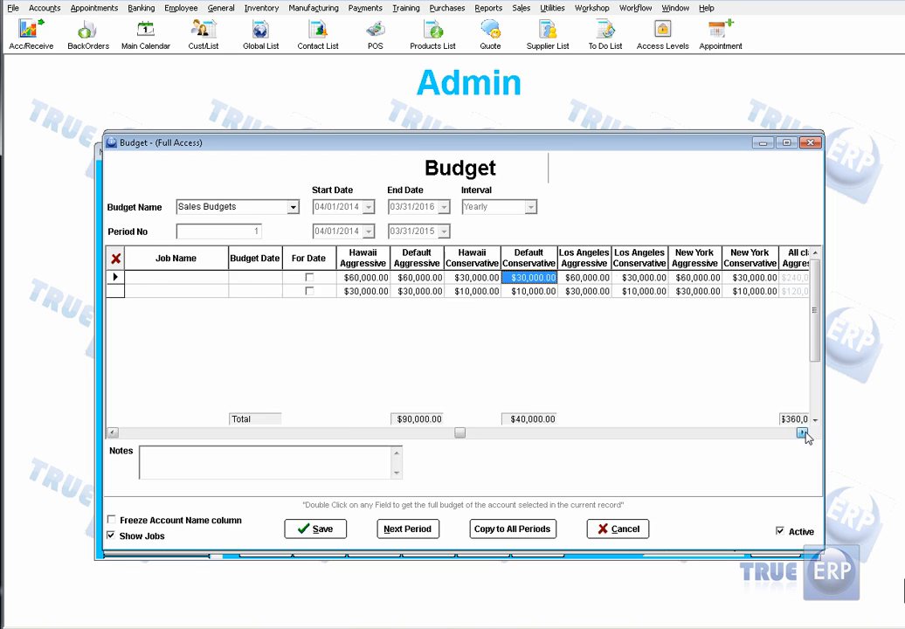
click(802, 433)
click(483, 278)
click(535, 278)
click(591, 278)
click(657, 279)
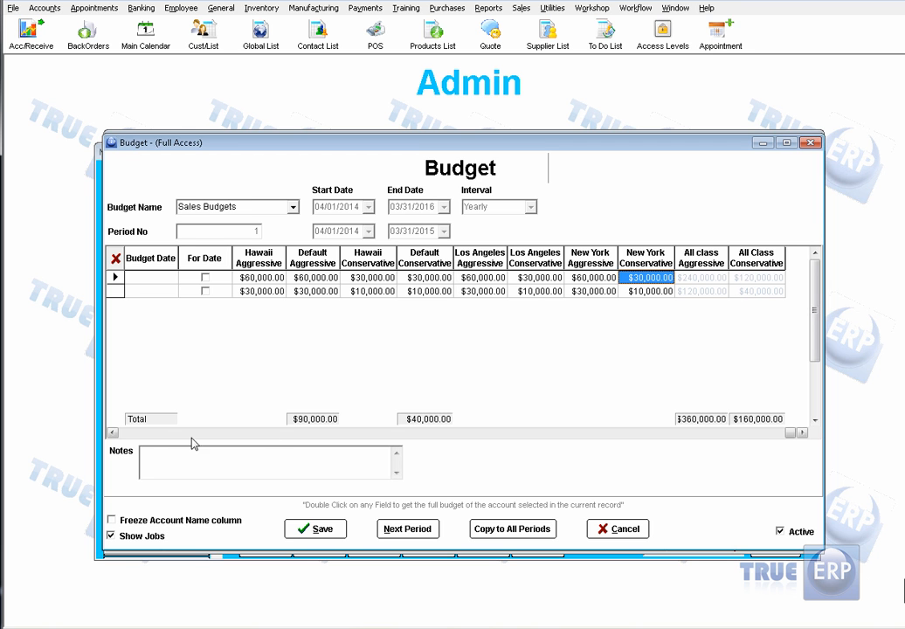
click(111, 433)
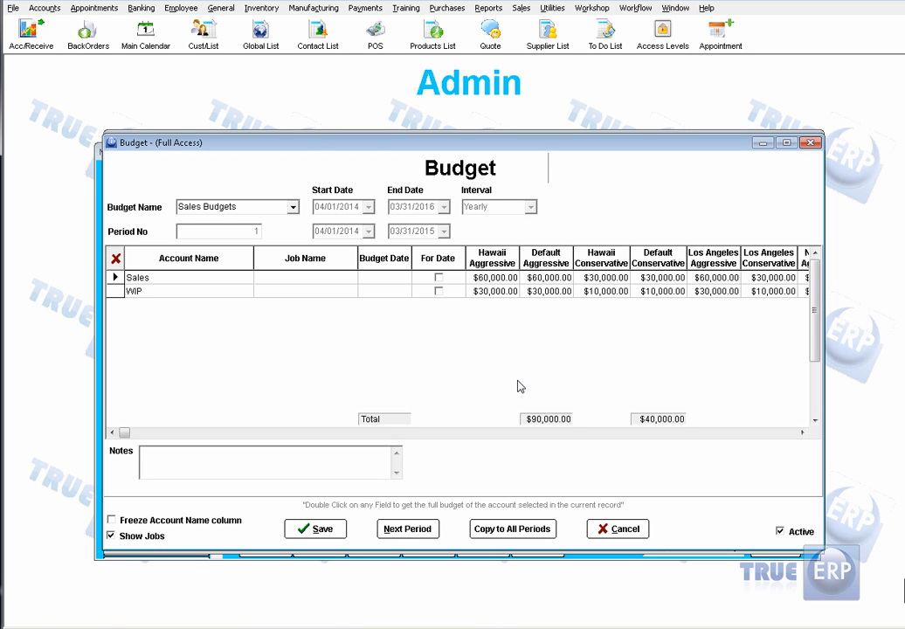
- Copy the budget to all periods with Percentage and Increase By, leaving the variation amount empty, and close the definition list
click(507, 530)
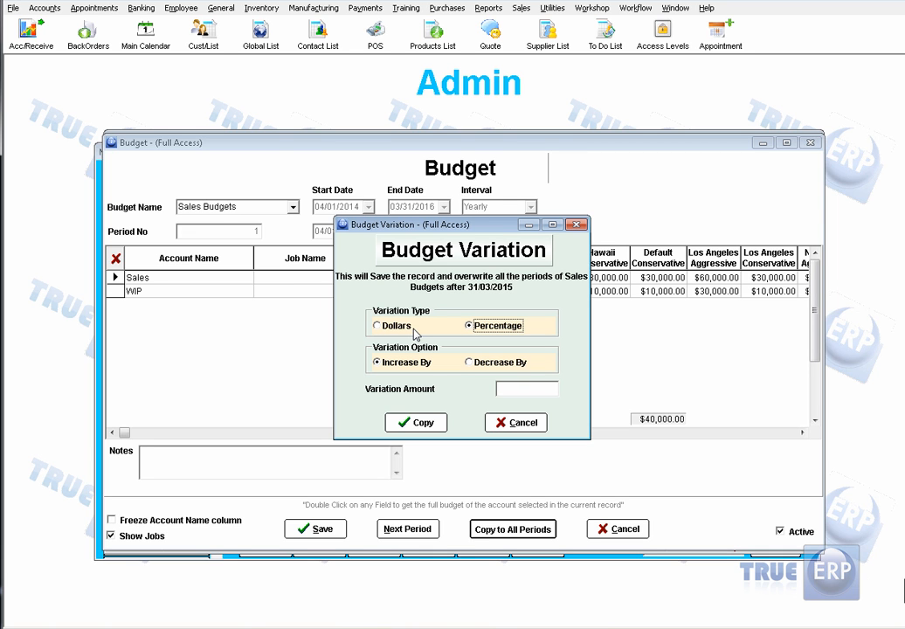
click(409, 422)
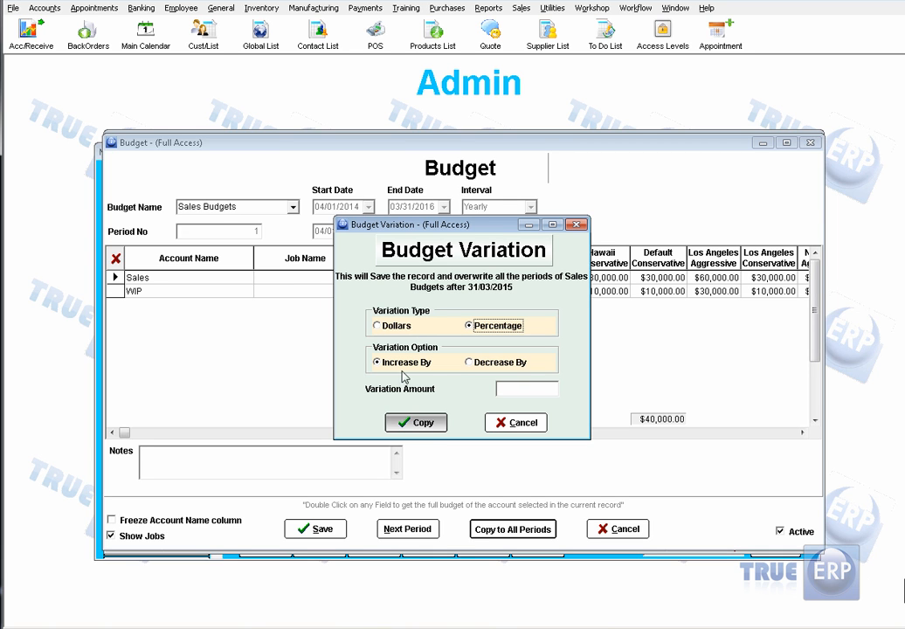
click(439, 423)
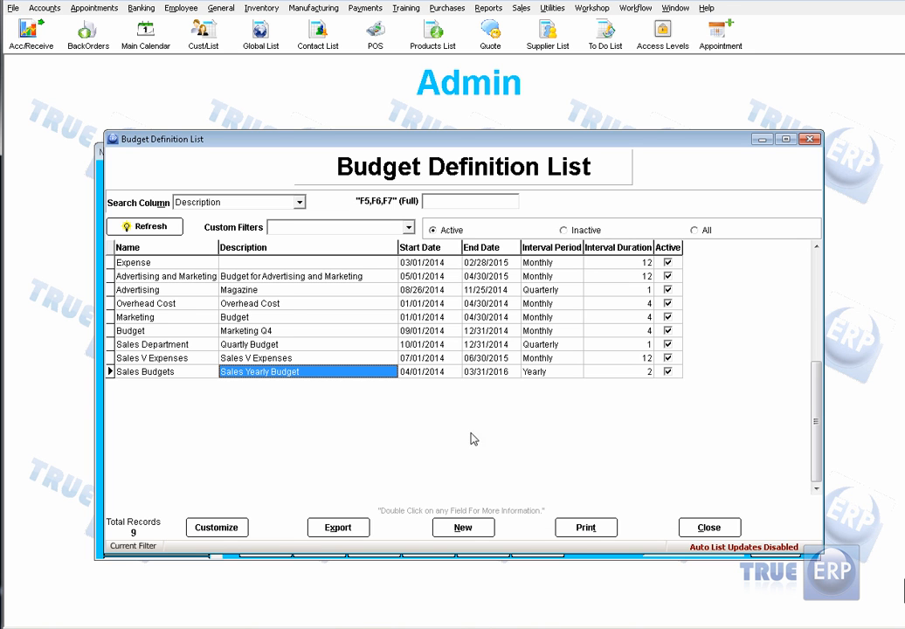
click(695, 529)
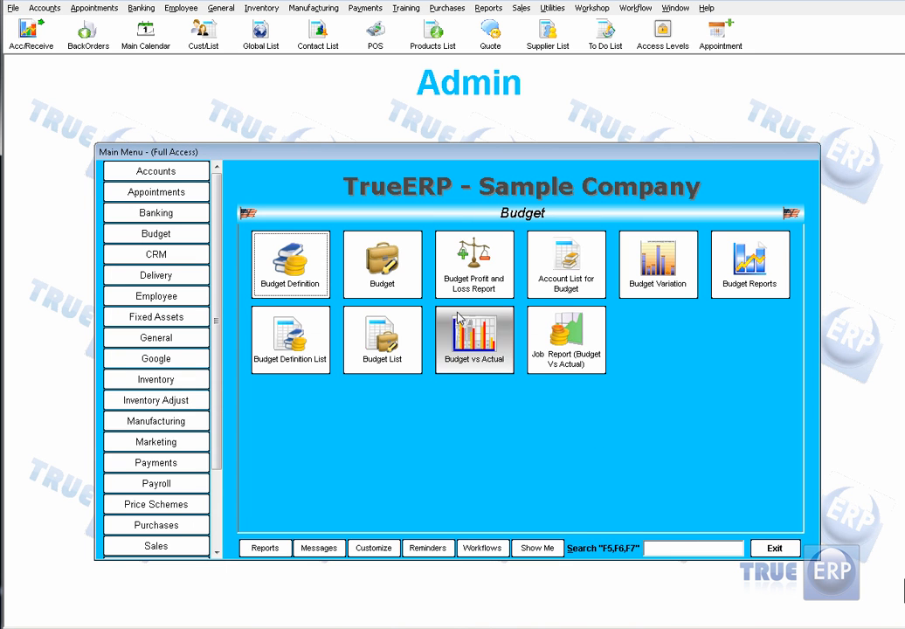
- Filter the Budget List to the Sales Budgets entries, inspect their periods, and close the list
click(395, 361)
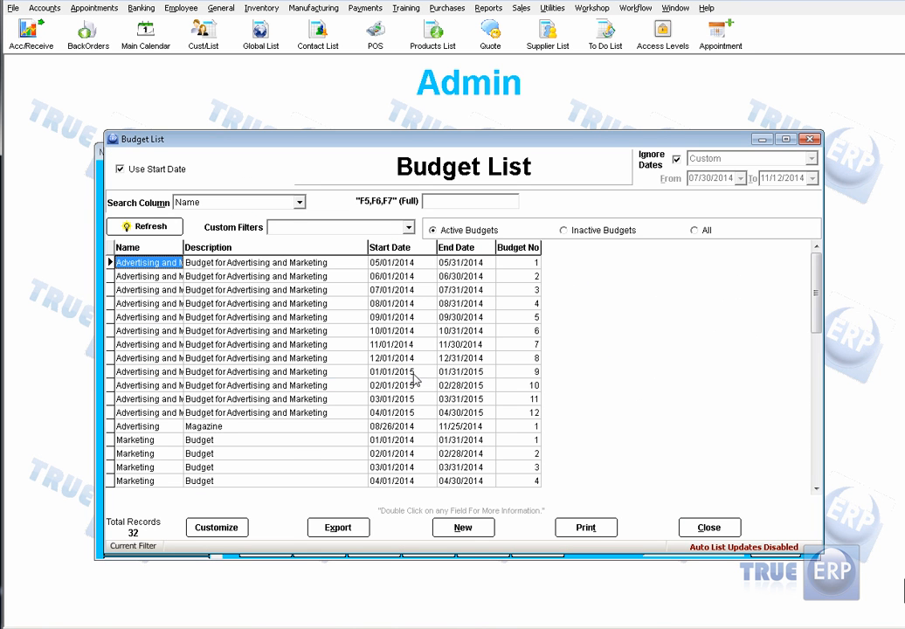
click(177, 225)
drag(816, 489, 816, 494)
click(140, 469)
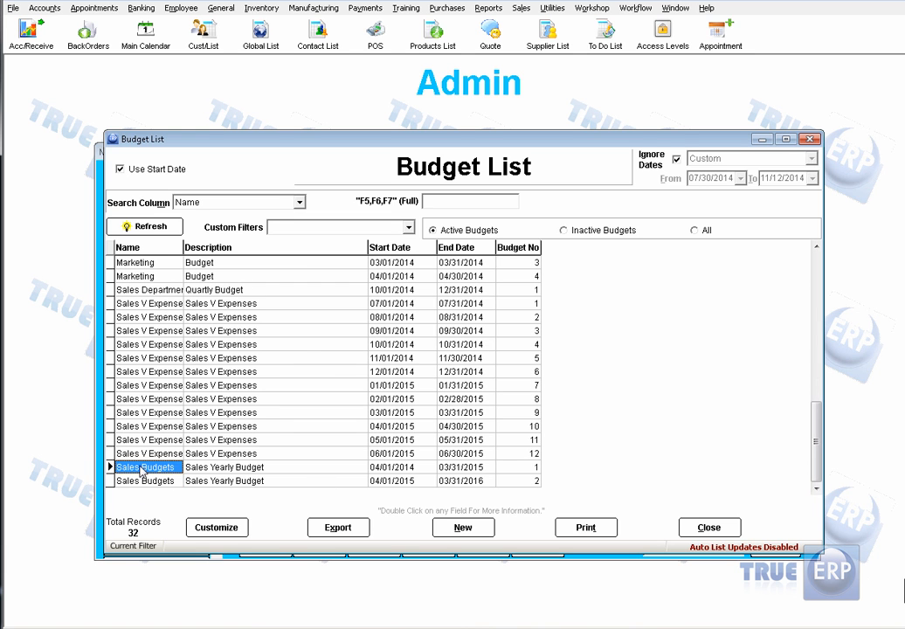
key(F5)
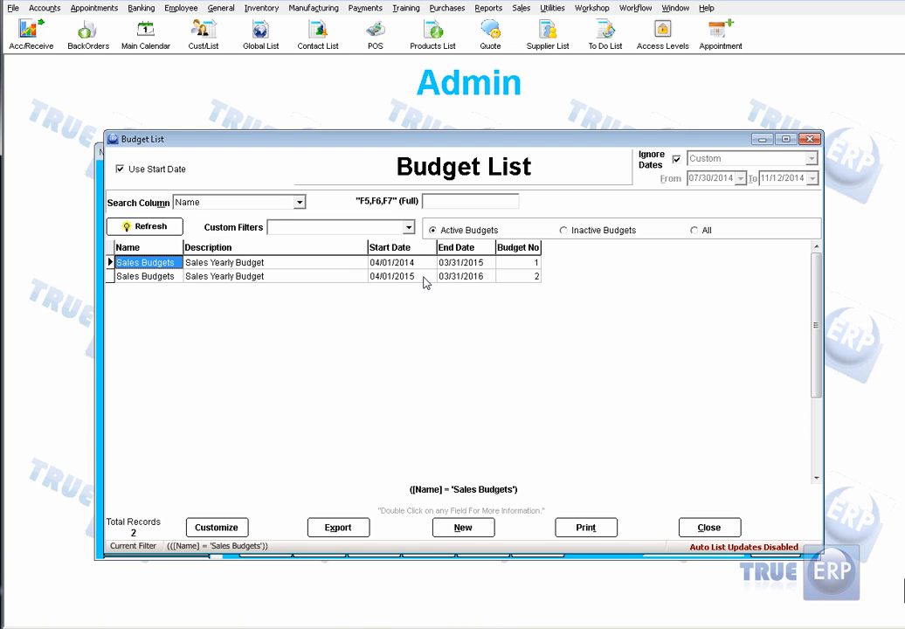
click(339, 265)
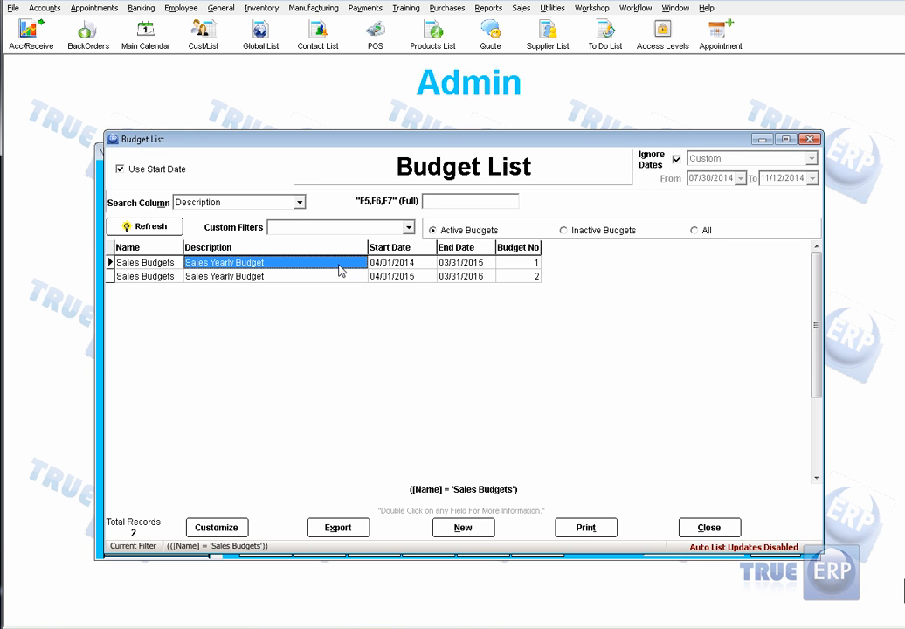
click(704, 529)
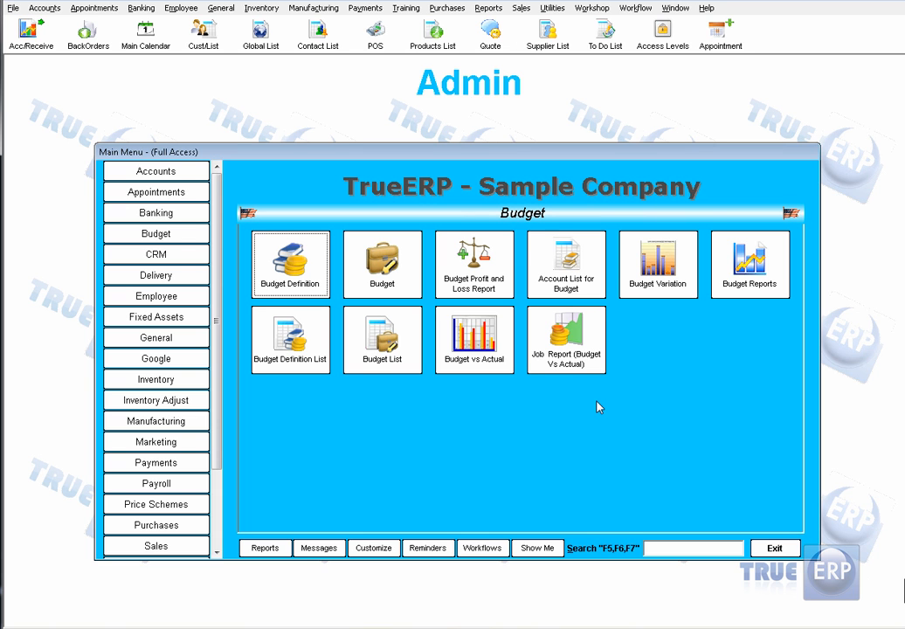
- Open a Budget Variation and choose Sales Budgets as the budget
click(675, 293)
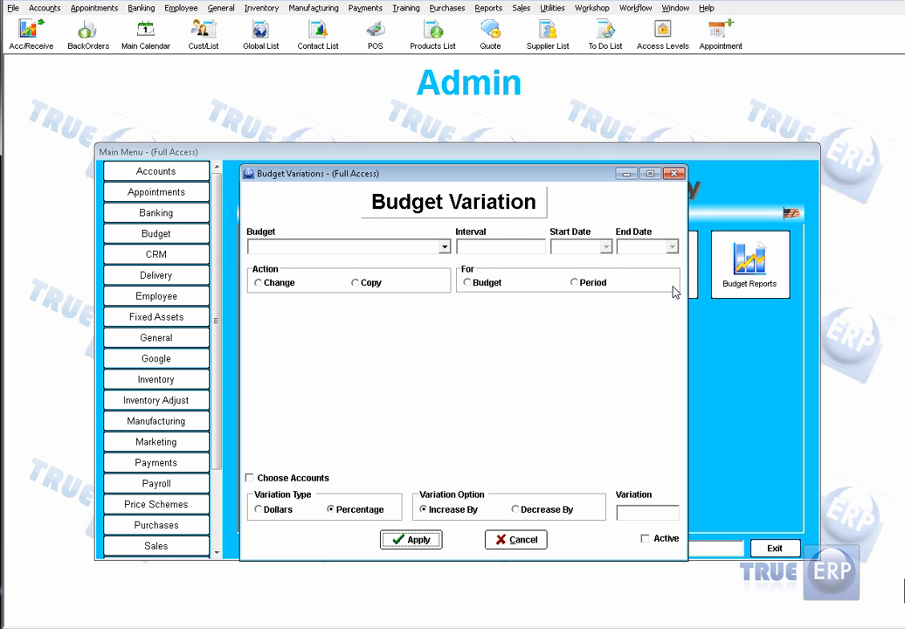
click(445, 247)
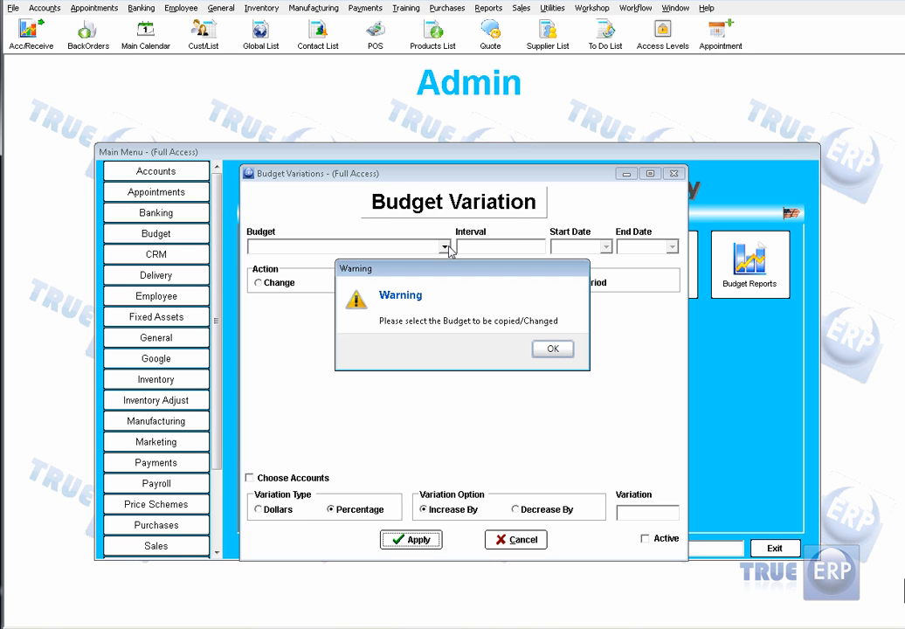
click(550, 347)
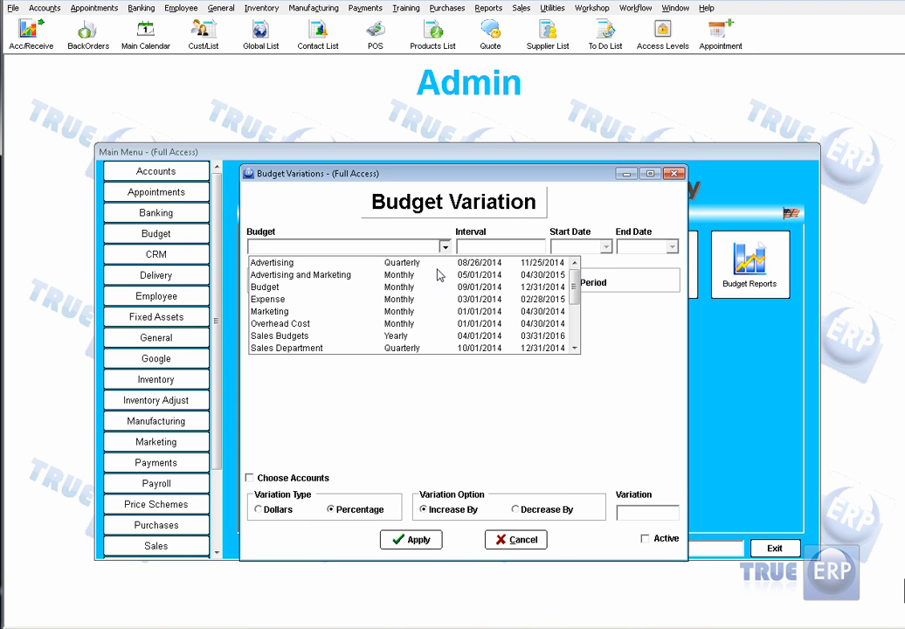
click(307, 336)
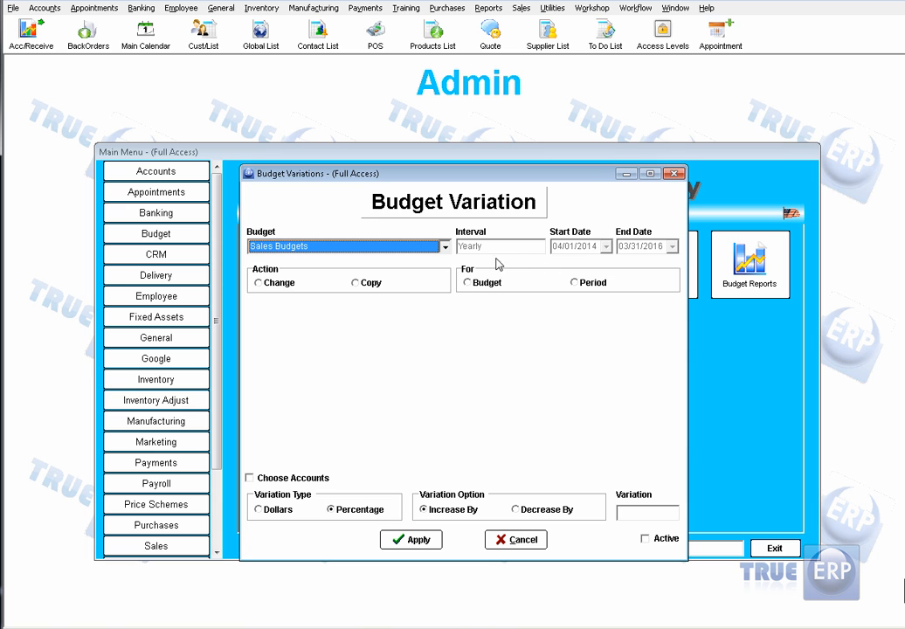
- Set the variation's action to Change and apply it for the whole Budget rather than a period
click(259, 285)
click(356, 285)
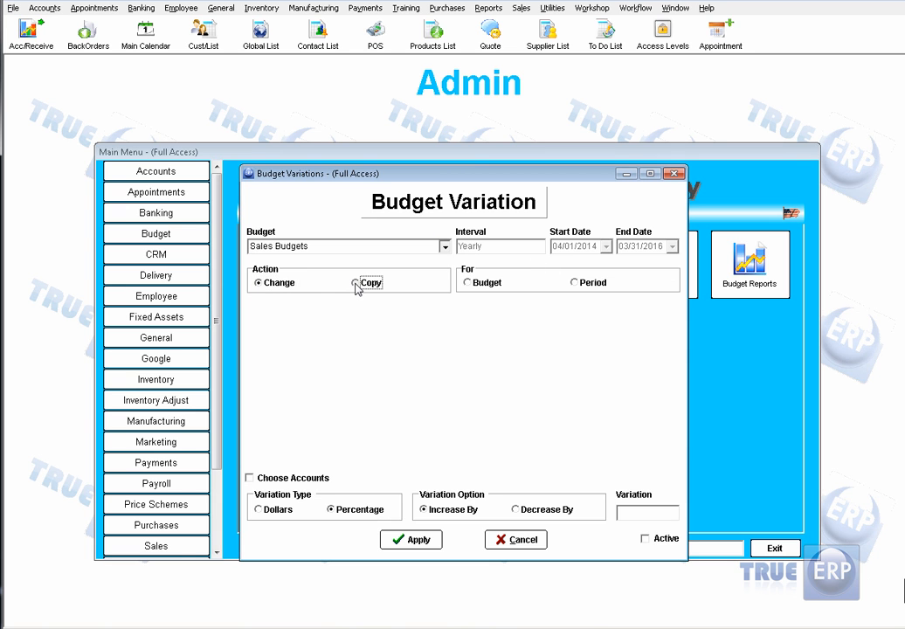
click(259, 286)
click(473, 288)
click(576, 284)
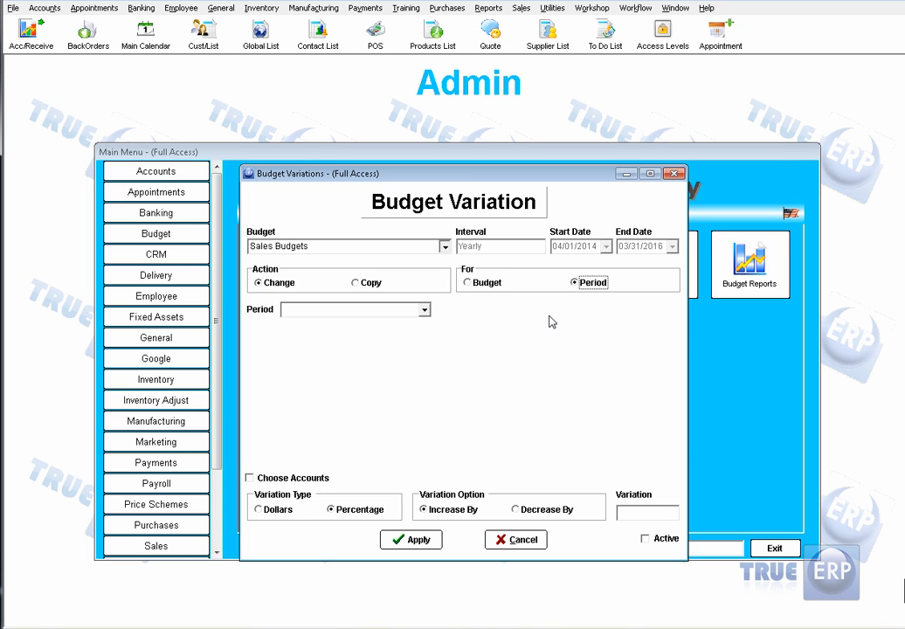
click(472, 286)
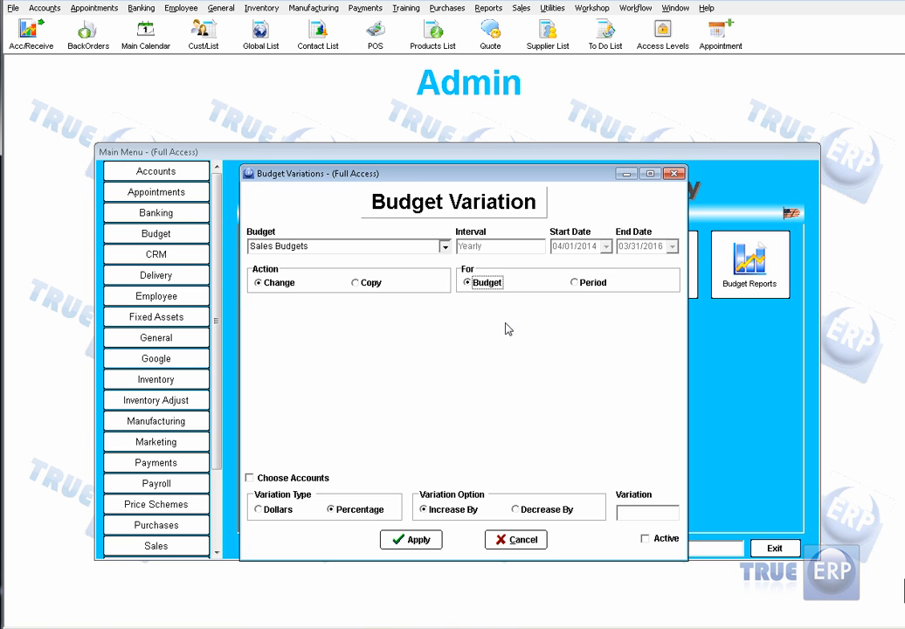
- Cancel the budget variation and show the Budget Profit and Loss Report with Sales Budgets as the budget
click(517, 541)
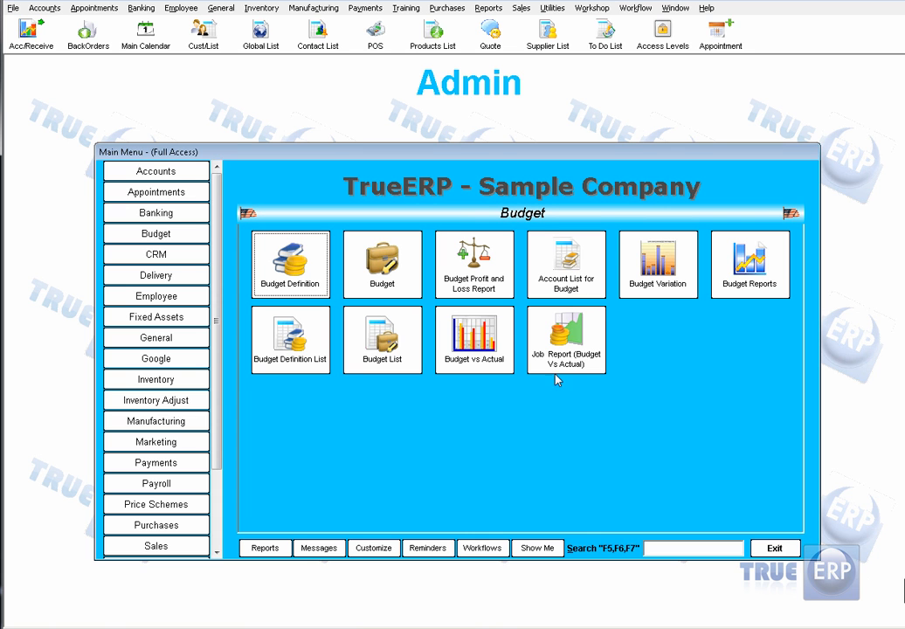
click(503, 293)
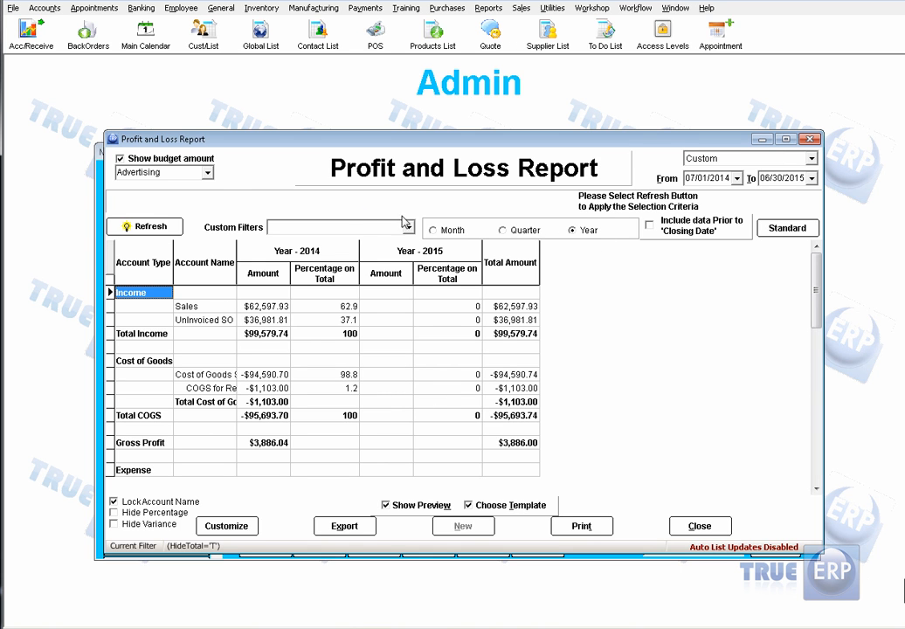
click(208, 173)
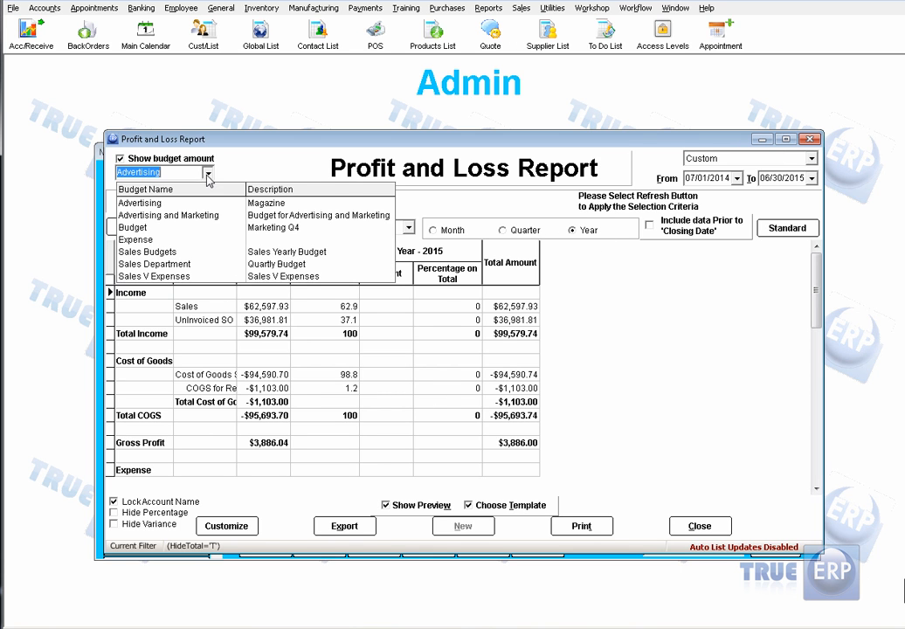
click(177, 254)
click(175, 228)
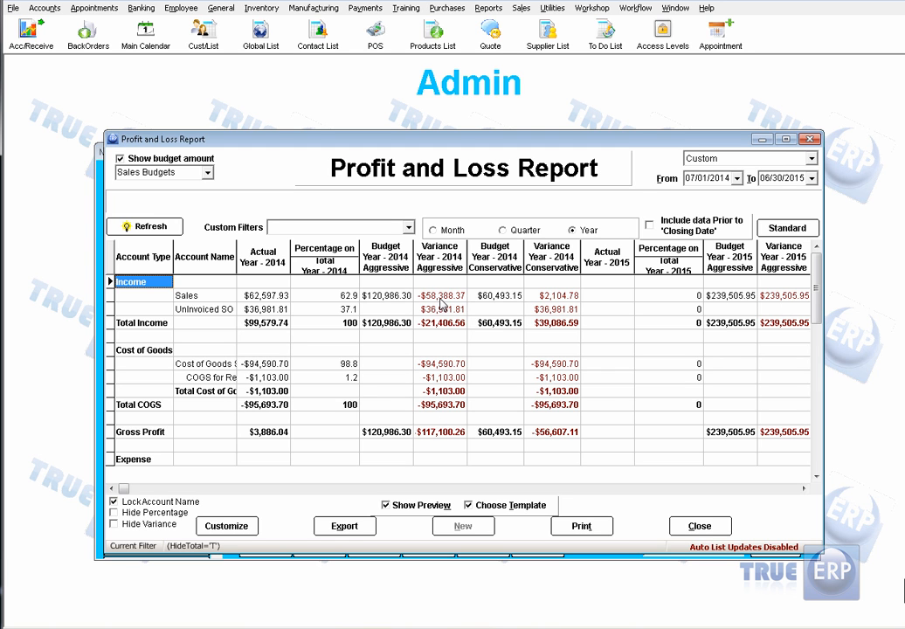
- Compare the Sales row's 2014 Aggressive and Conservative budget and variance amounts in the Profit and Loss Report
click(440, 298)
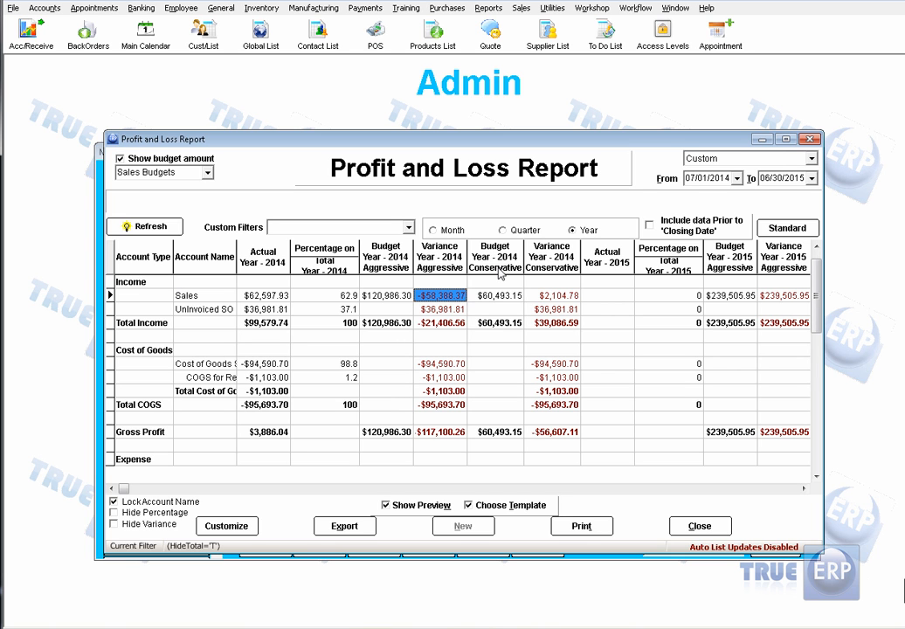
click(498, 298)
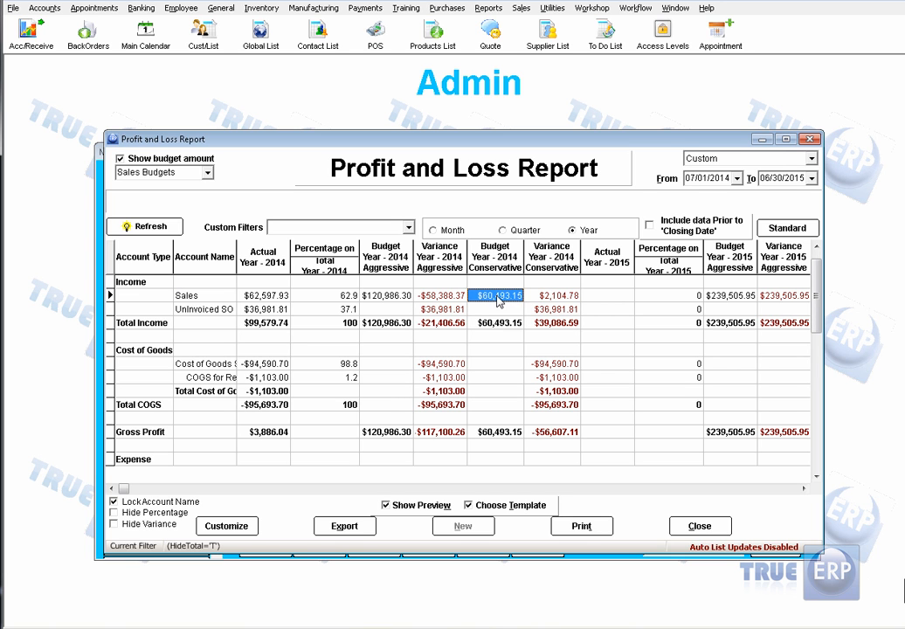
click(551, 298)
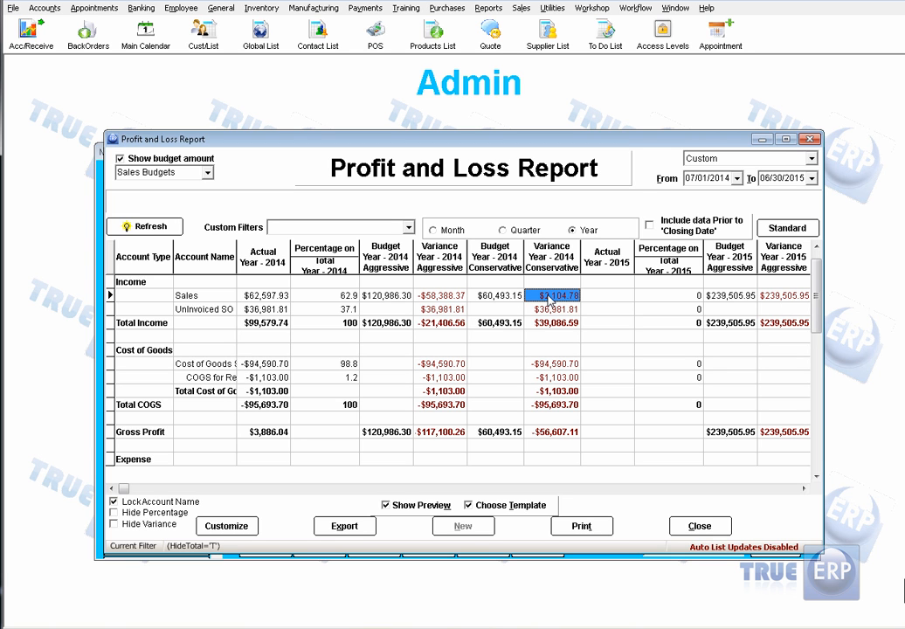
click(503, 297)
click(570, 295)
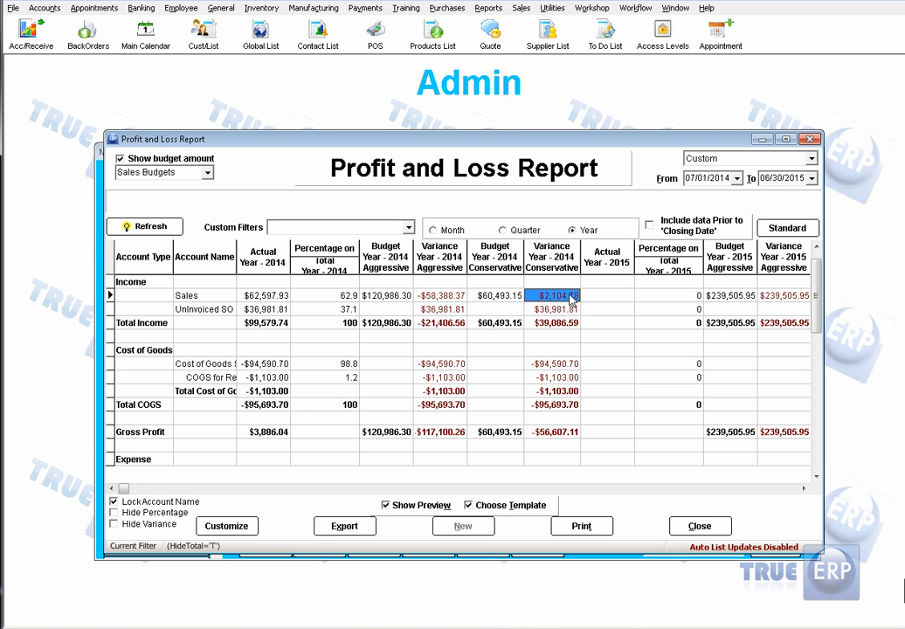
click(495, 299)
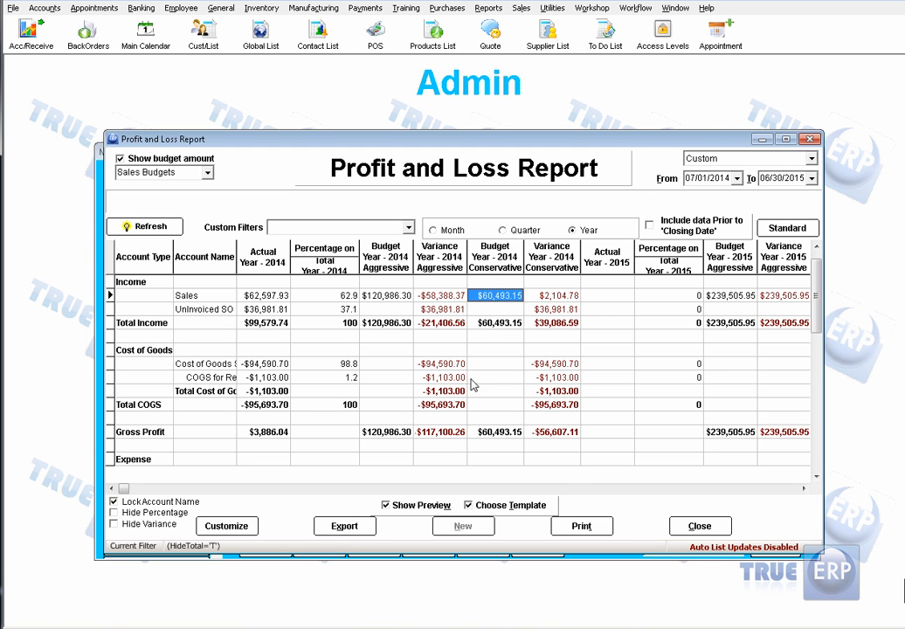
- Review the Gross Profit variances and the 2015 budget columns, and close the Profit and Loss Report
click(441, 432)
key(Right)
key(Right)
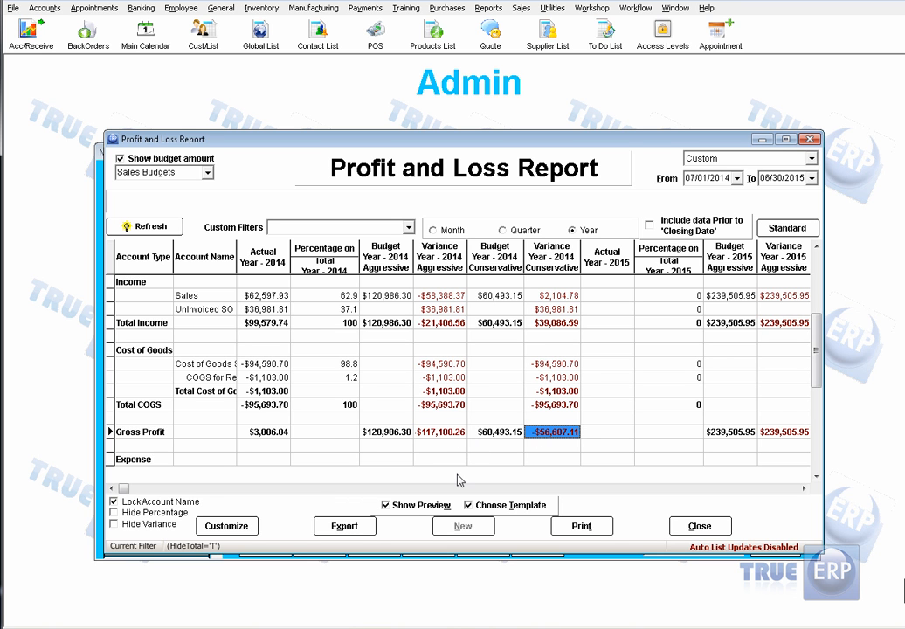
click(804, 488)
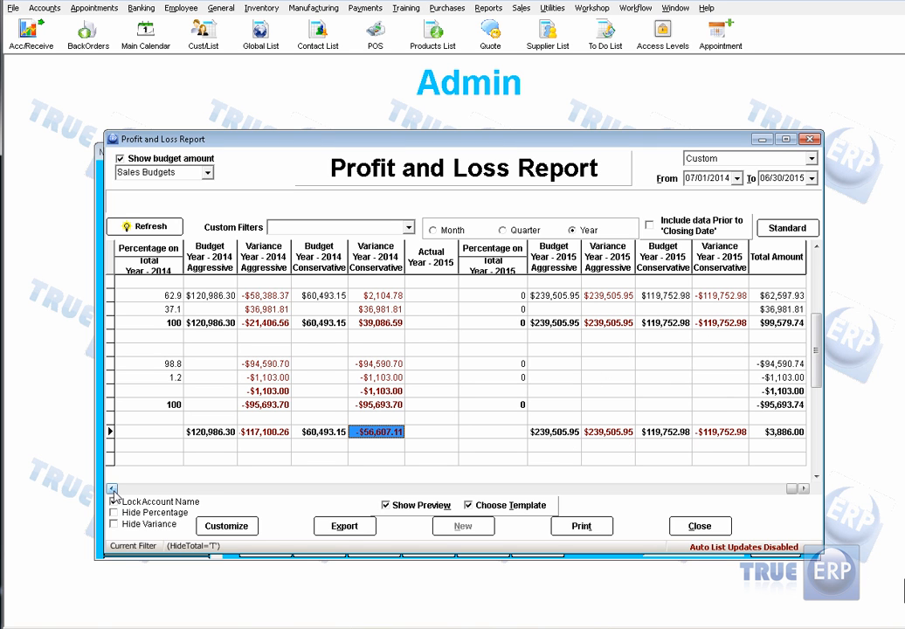
click(112, 490)
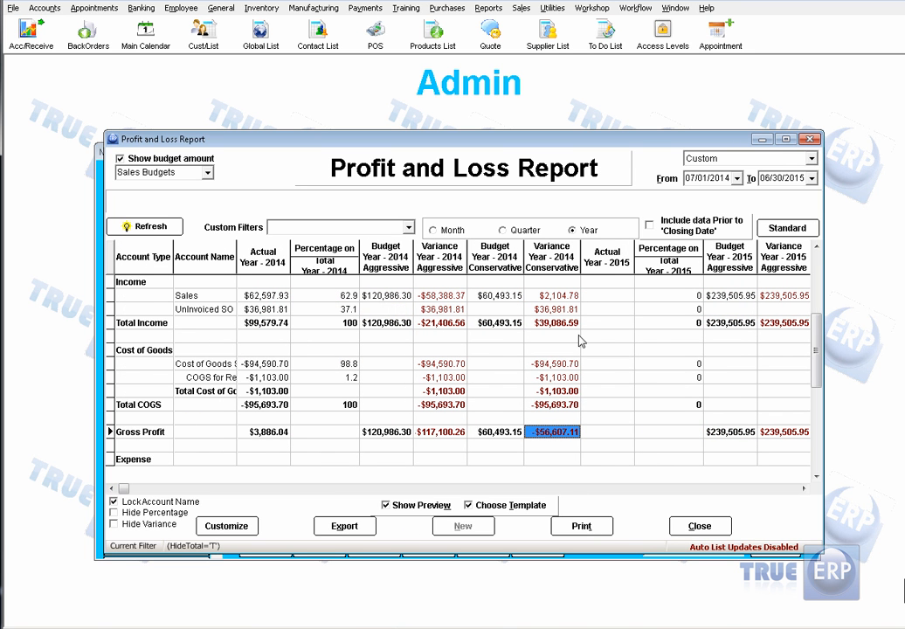
click(706, 527)
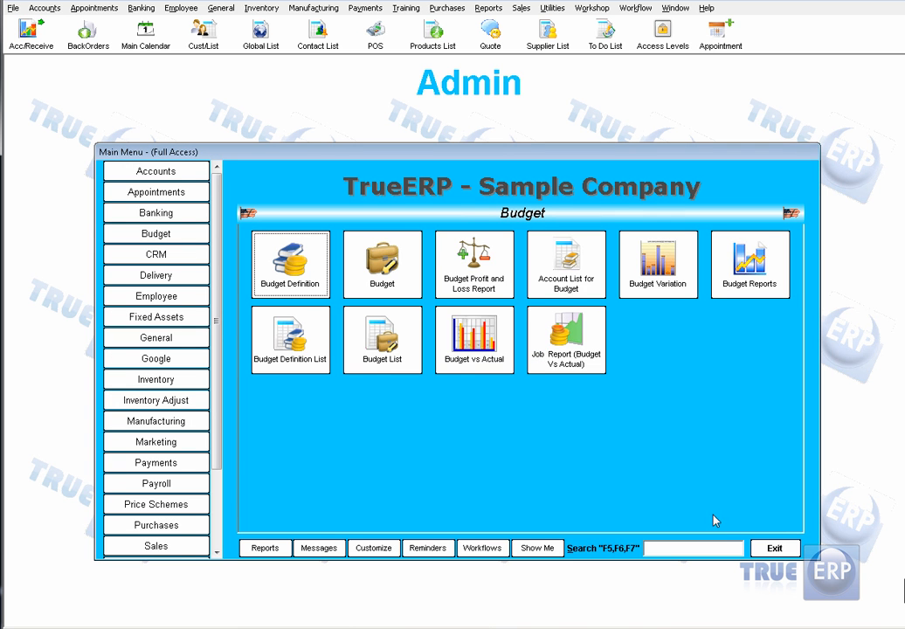
- Open the Budget vs Actual report and choose Sales Budgets as its budget
click(492, 329)
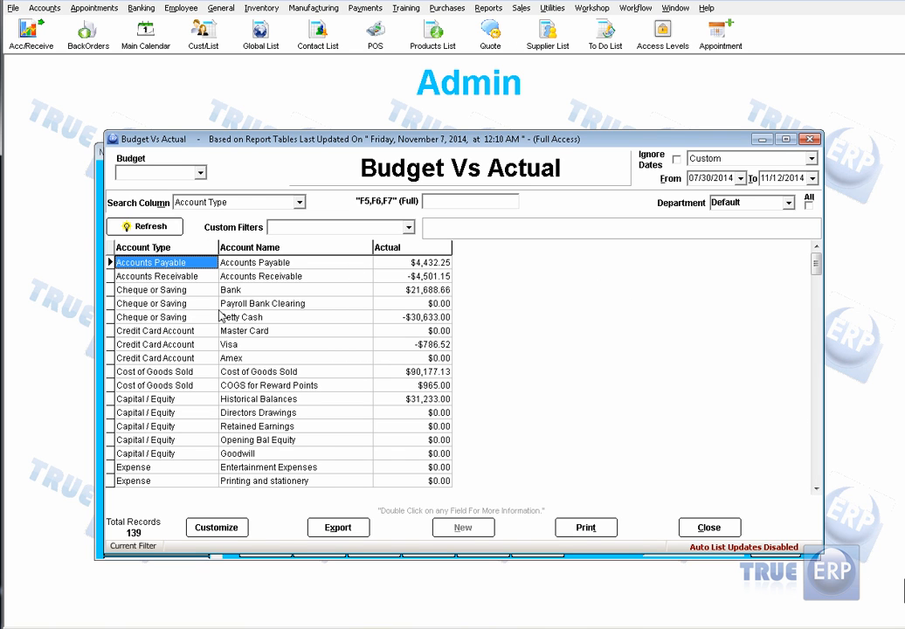
click(200, 172)
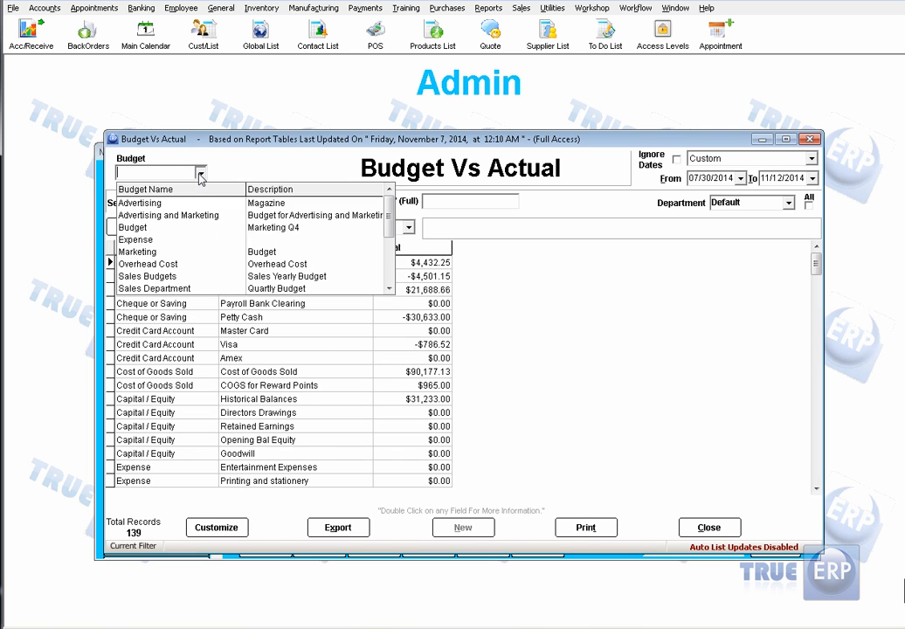
click(179, 277)
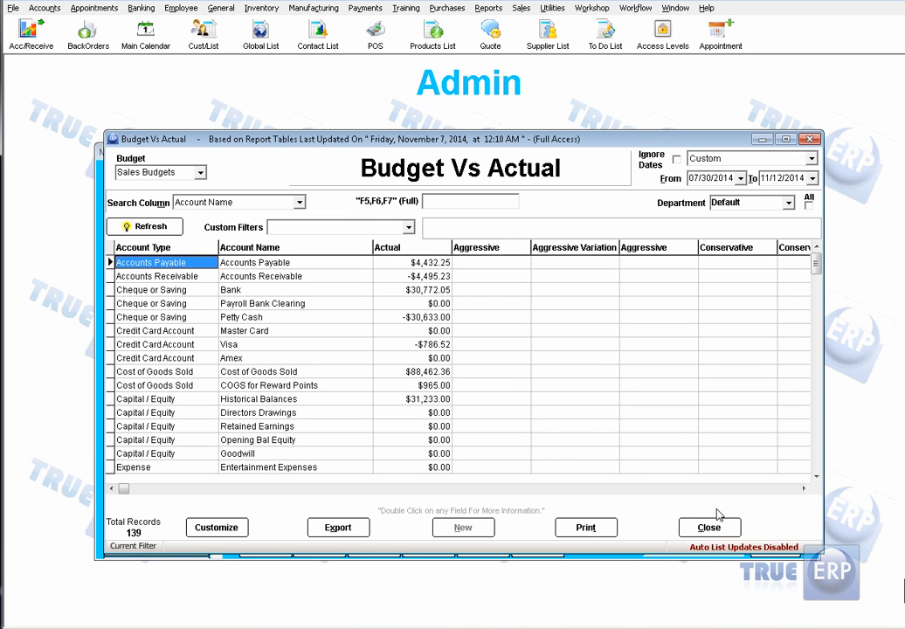
- Examine the Sales income account's Aggressive and Conservative amounts, variations and percentages, and close the Budget vs Actual report
click(804, 489)
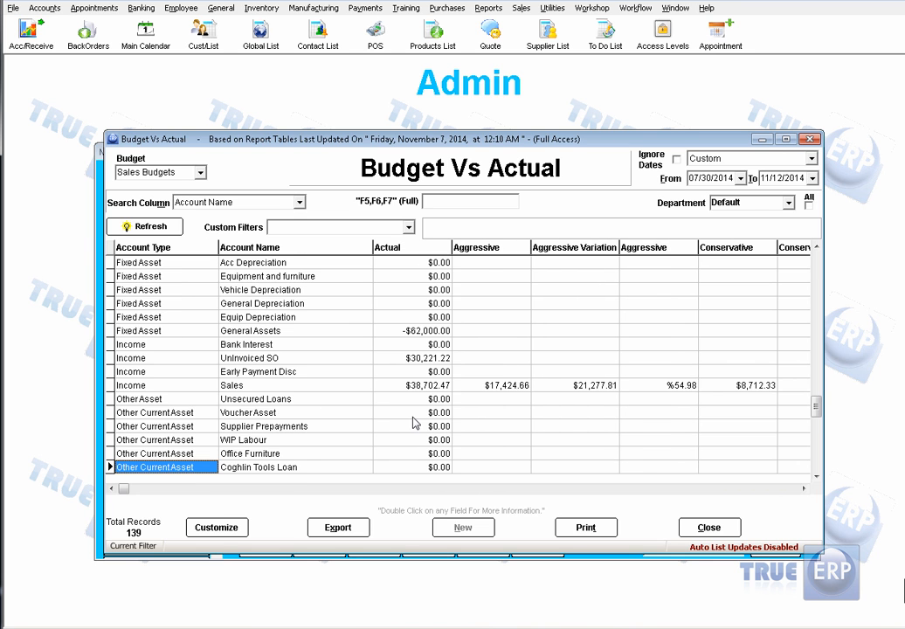
click(509, 388)
click(592, 390)
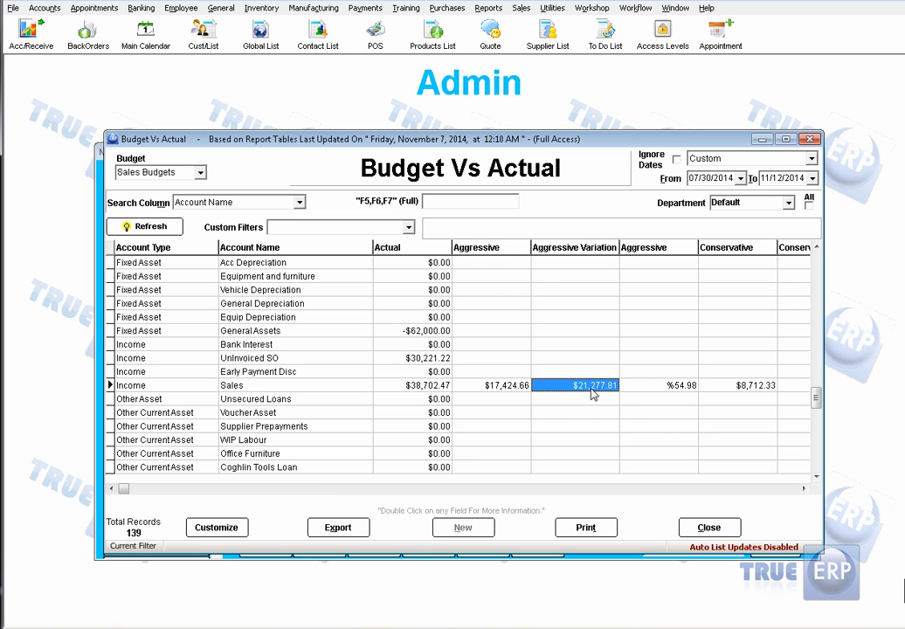
click(757, 391)
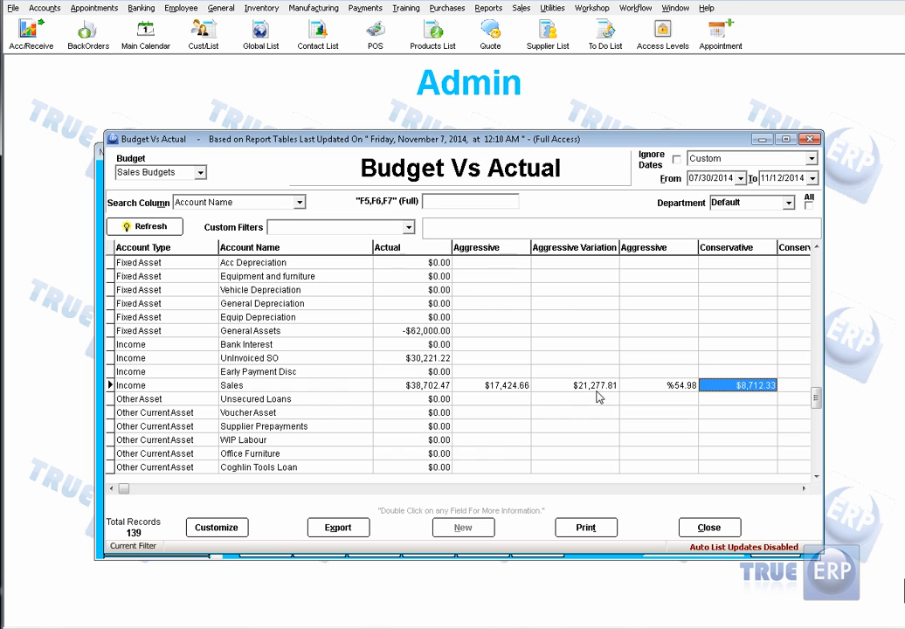
click(679, 393)
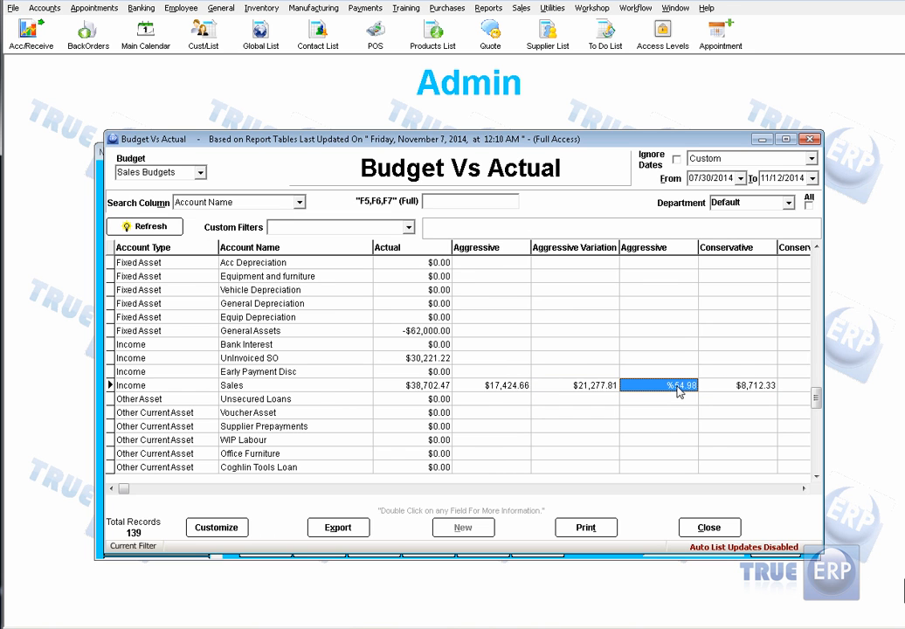
click(803, 491)
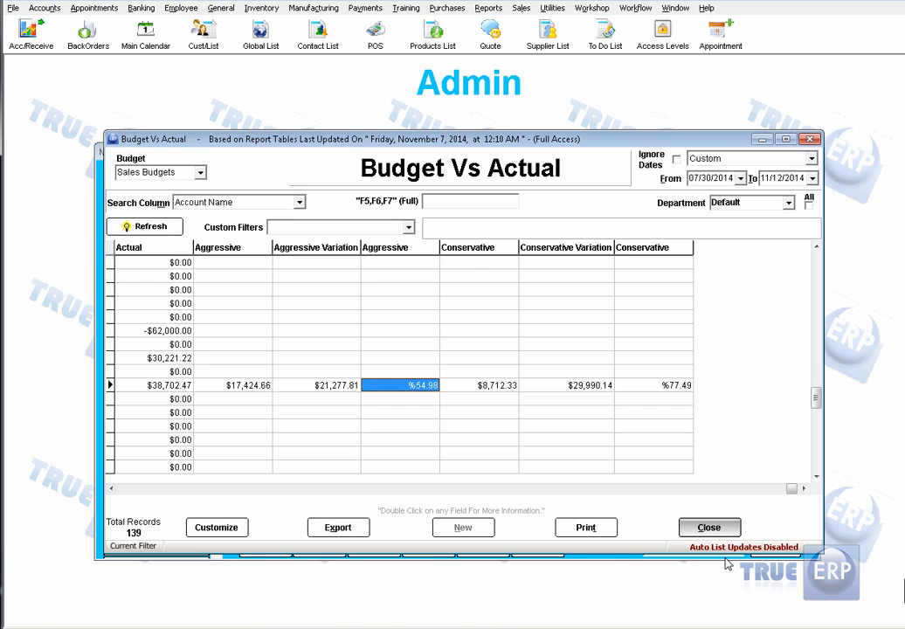
click(707, 527)
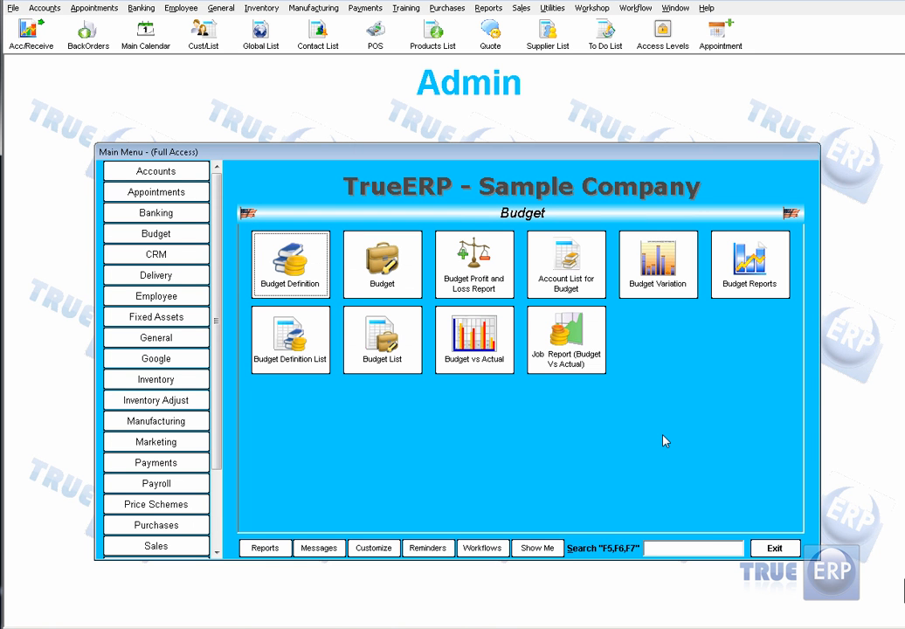
- Open the Budget vs Actual report for jobs and choose Sales Budgets as its budget
click(581, 371)
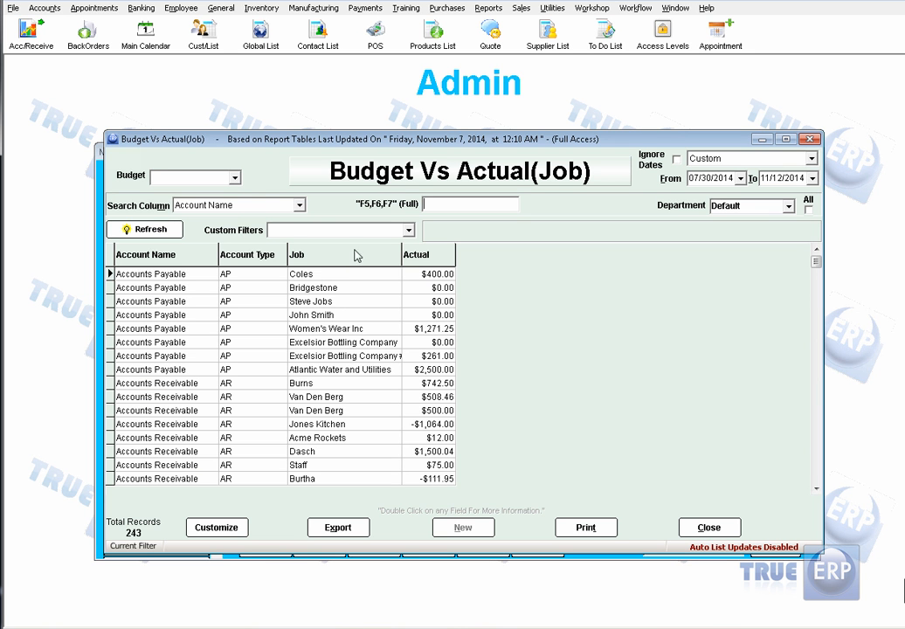
click(234, 177)
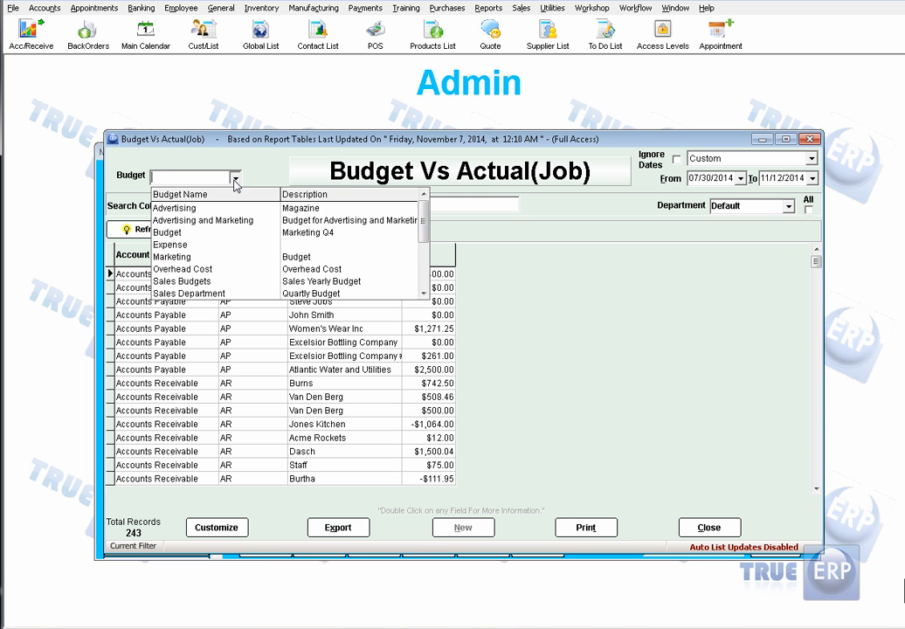
click(203, 282)
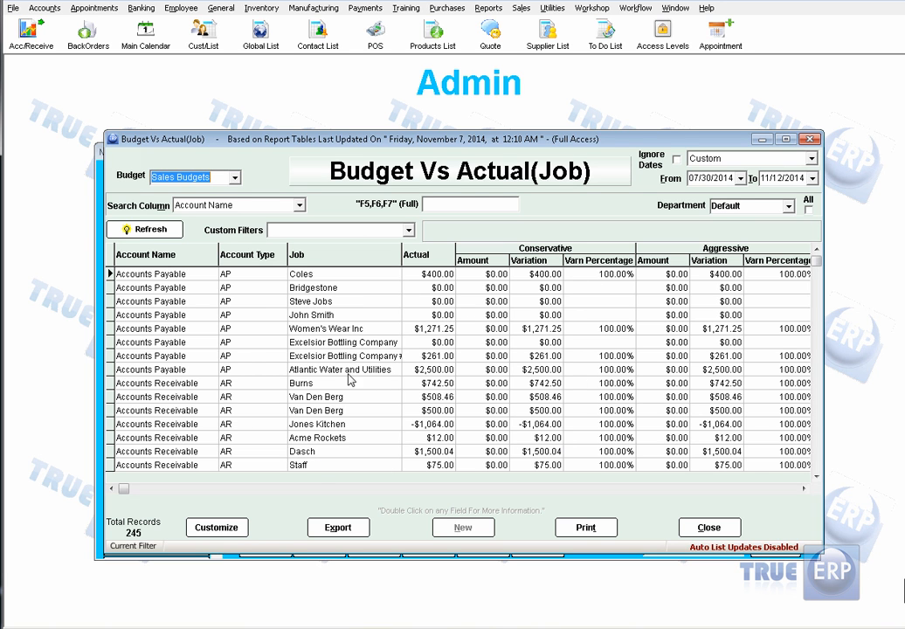
- Filter the job report to Excelsior Bottling Company, review its Conservative and Aggressive columns, and close the report
click(354, 344)
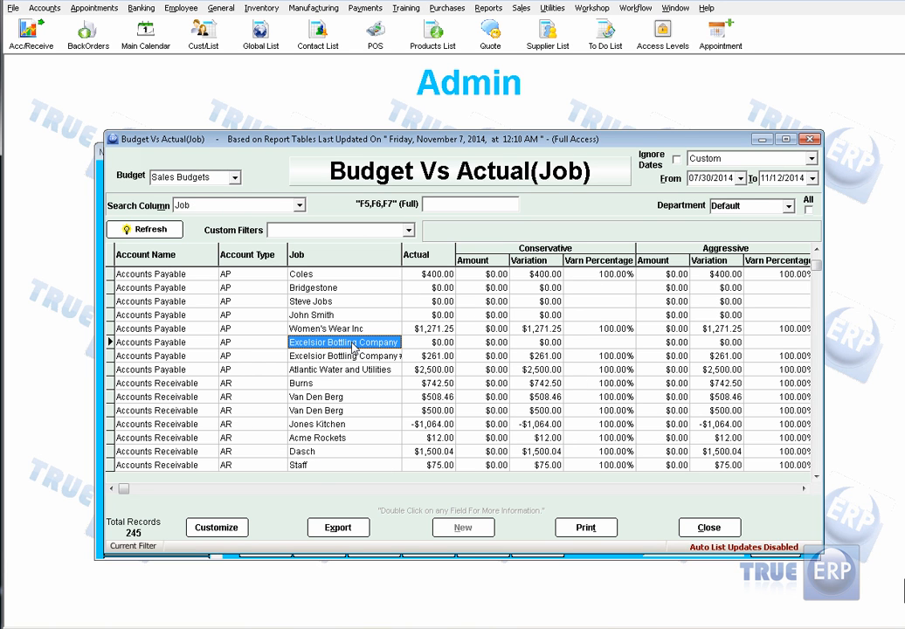
double_click(353, 344)
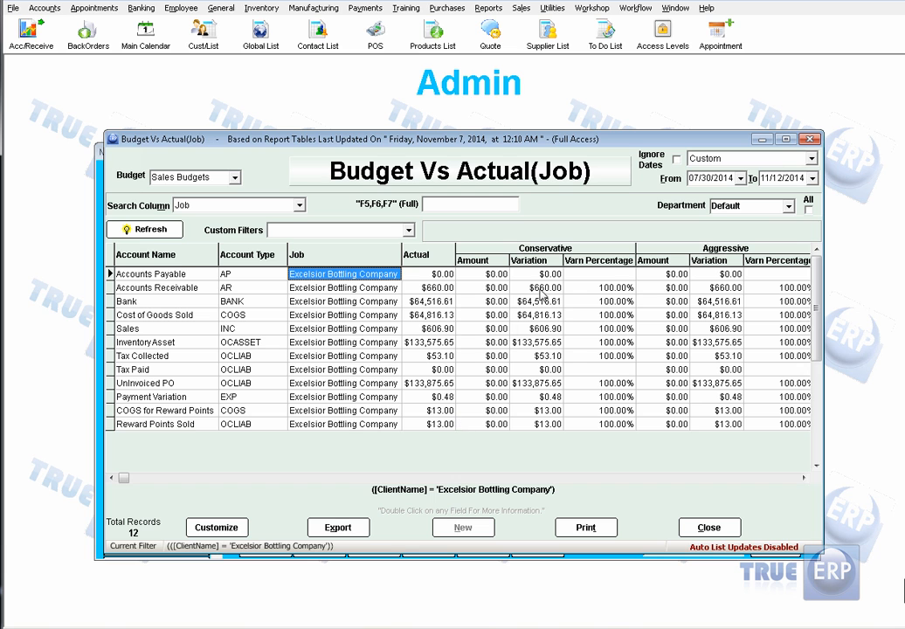
click(804, 478)
click(112, 478)
click(691, 537)
- Open the Budget Reports selector, look through the Budget and Accounts report lists, and cancel the selector
click(739, 293)
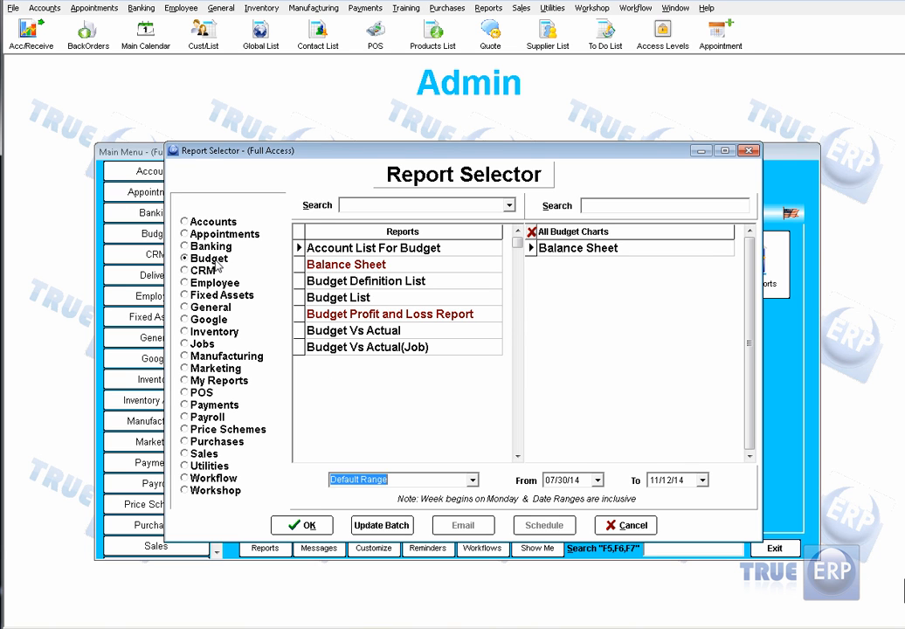
click(216, 262)
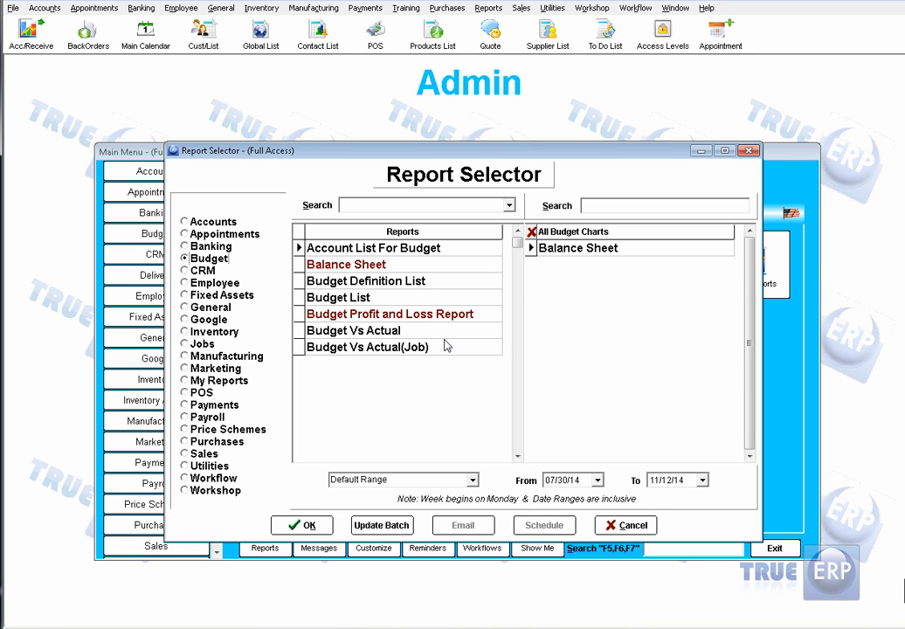
click(184, 222)
click(517, 456)
click(518, 456)
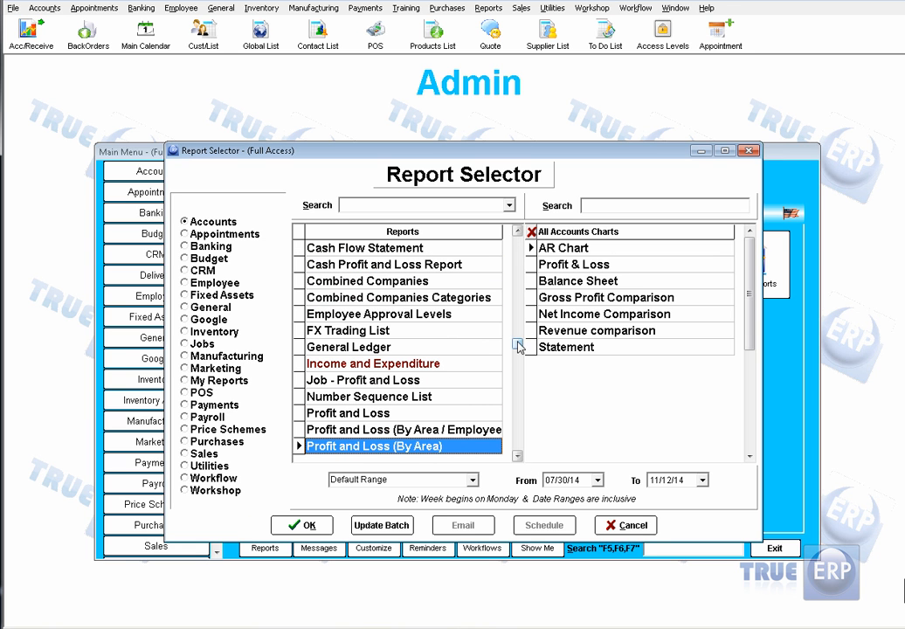
drag(518, 343, 511, 426)
click(647, 528)
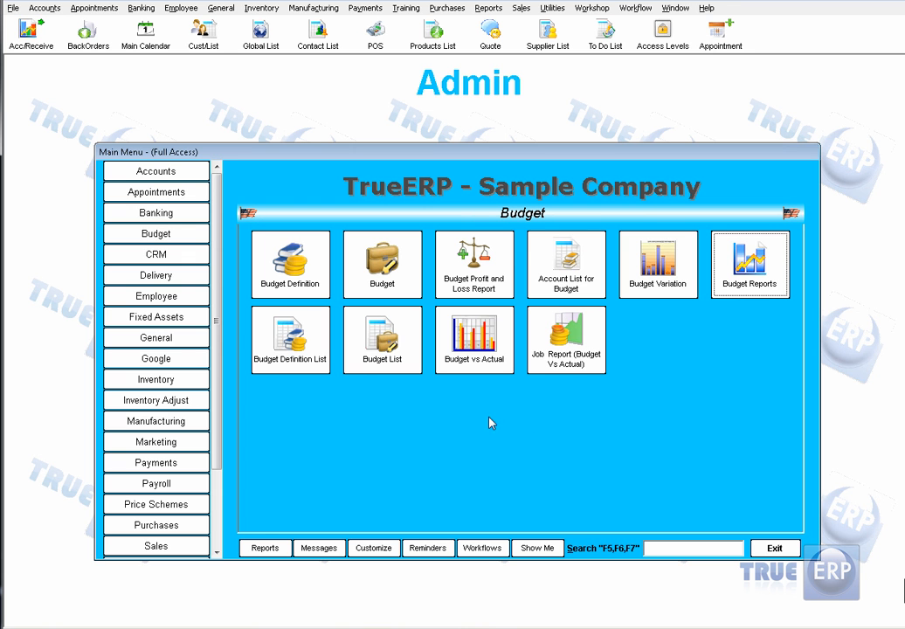
- Look over the Sales module and the list of modules, and return to the Budget module
click(181, 544)
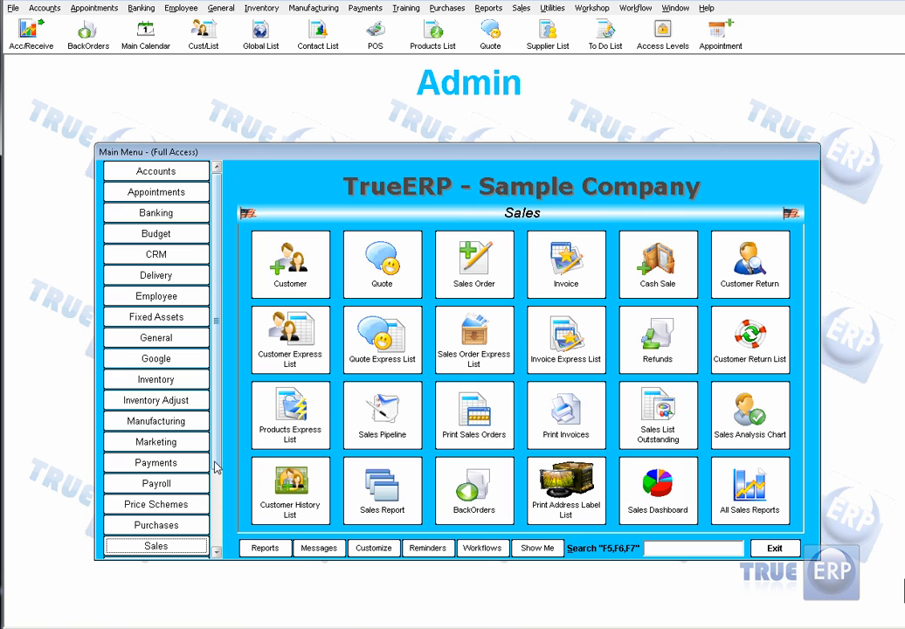
drag(217, 468, 217, 491)
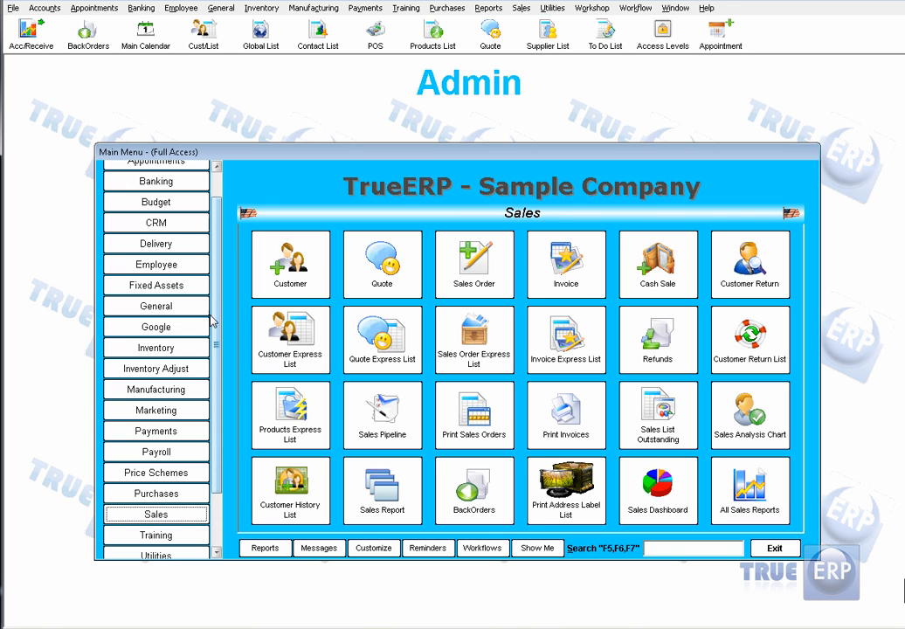
scroll(218, 263, up, 1)
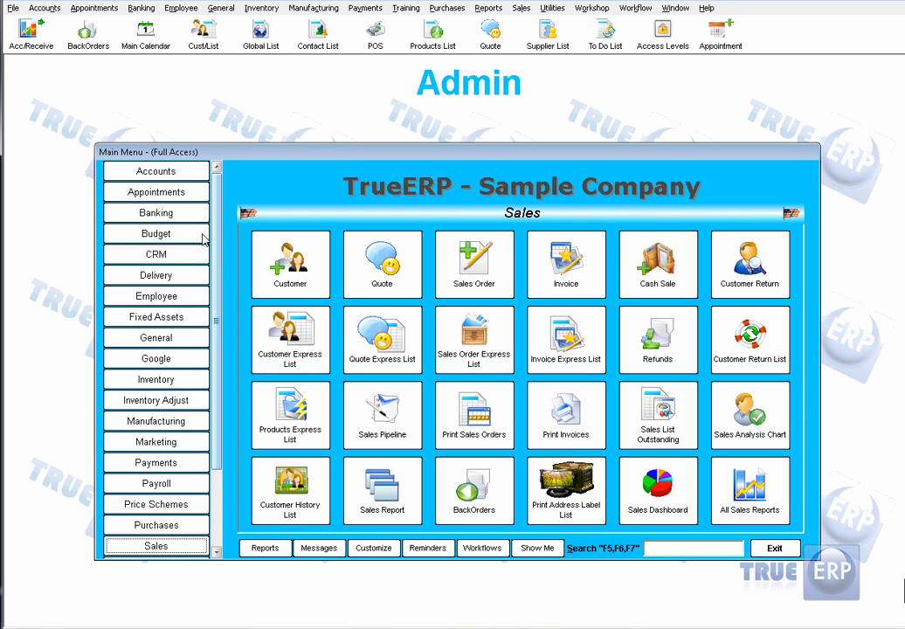
click(198, 236)
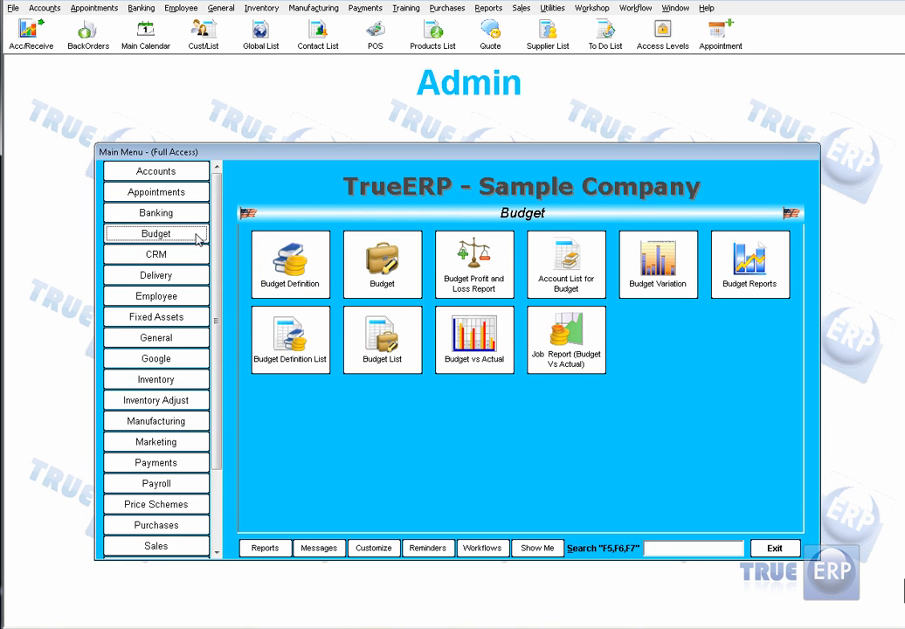